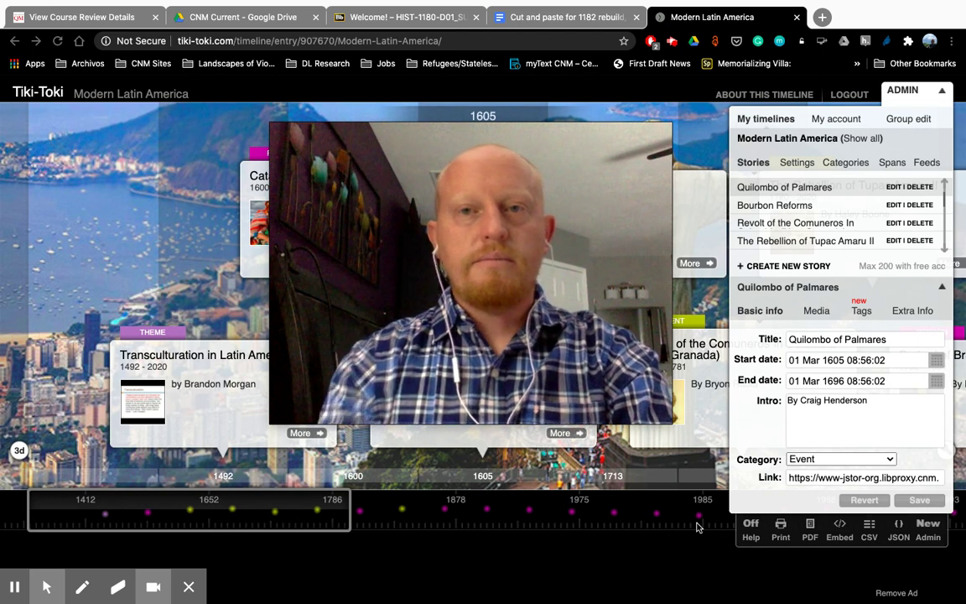
Step: Bring up the Quilombo of Palmares story's Basic info (1605–1696, Event) for editing in the ADMIN panel
{"action": "mouse_move", "coordinate": [613, 341]}
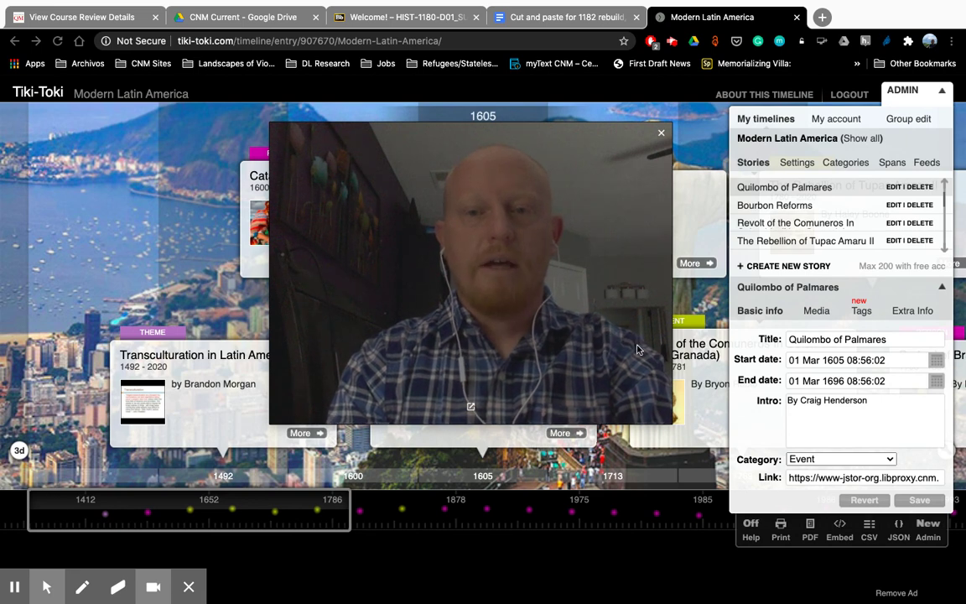
{"action": "left_click_drag", "start_coordinate": [669, 422], "coordinate": [416, 271]}
{"action": "left_click_drag", "start_coordinate": [339, 215], "coordinate": [107, 155]}
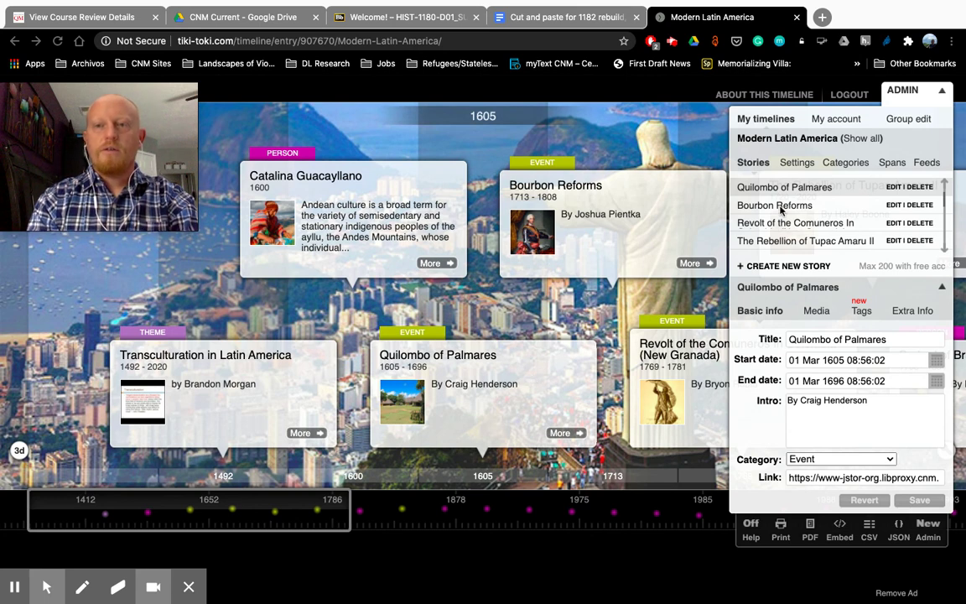
{"action": "left_click", "coordinate": [904, 91]}
{"action": "left_click", "coordinate": [904, 90]}
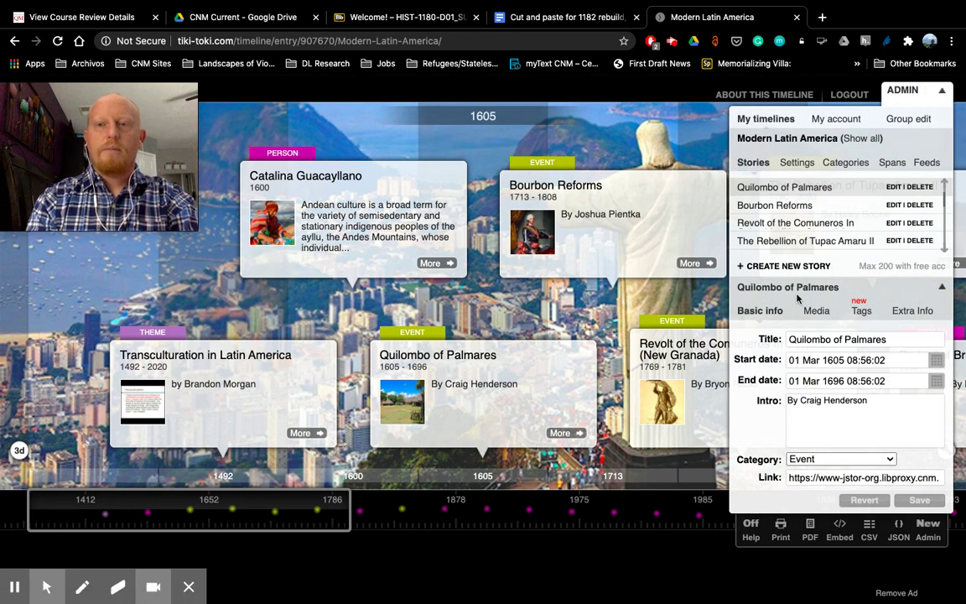
{"action": "scroll", "coordinate": [790, 222], "scroll_direction": "up", "scroll_amount": 2}
{"action": "scroll", "coordinate": [789, 219], "scroll_direction": "down", "scroll_amount": 1}
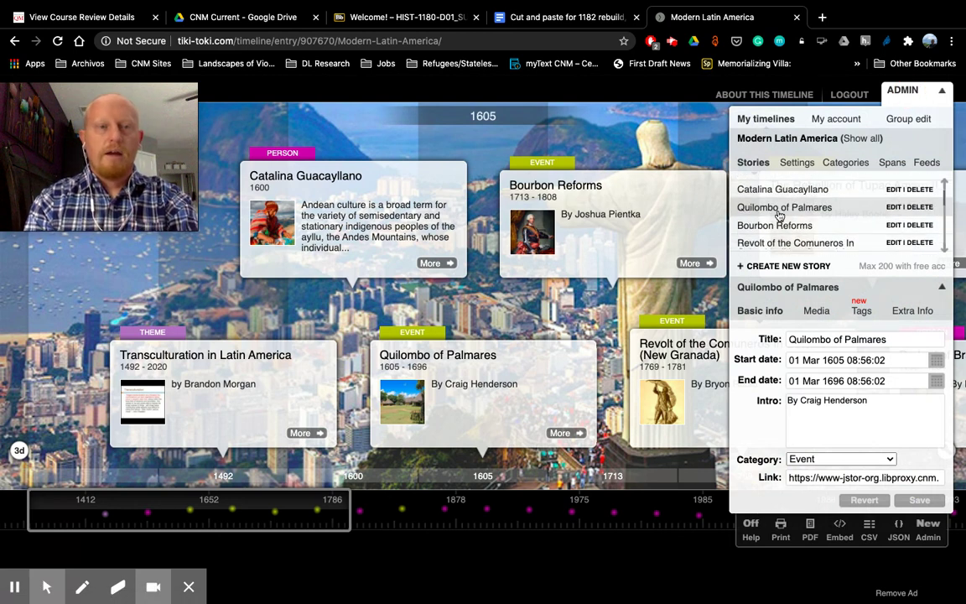
{"action": "scroll", "coordinate": [779, 215], "scroll_direction": "down", "scroll_amount": 1}
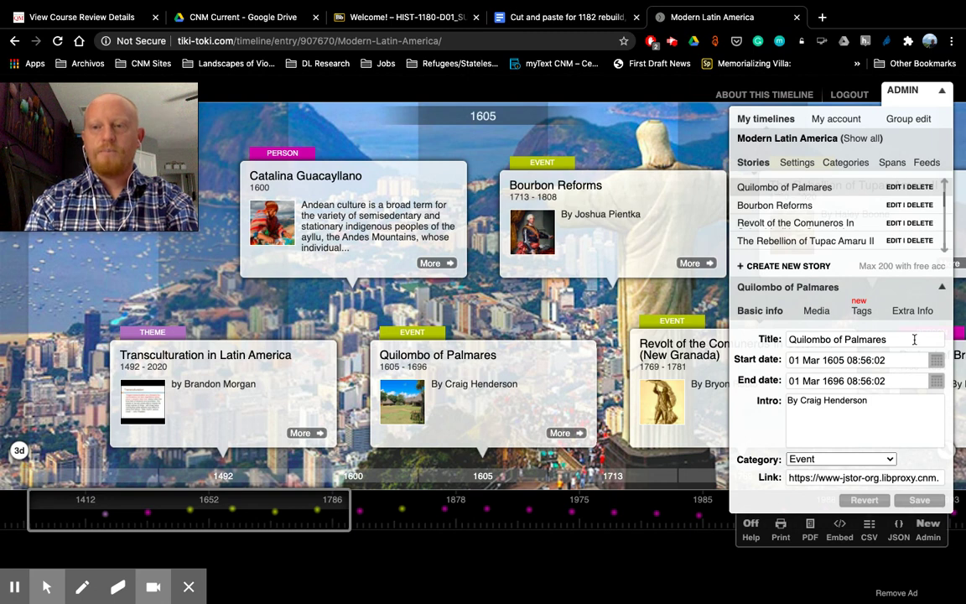
Step: Show the Palmares story's Extra Info full text, scrolled down to the citation
{"action": "left_click", "coordinate": [910, 313]}
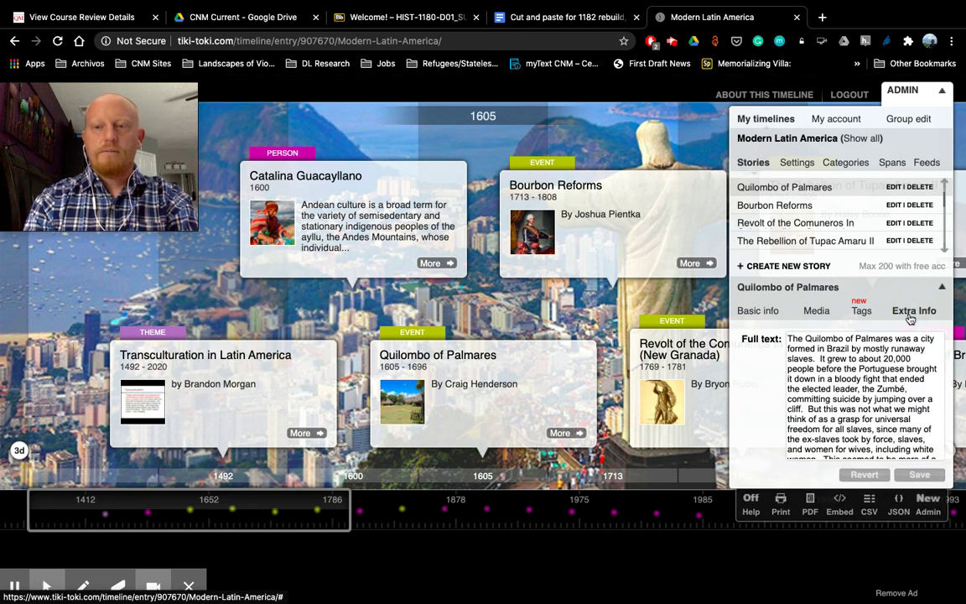
{"action": "scroll", "coordinate": [877, 385], "scroll_direction": "down", "scroll_amount": 1}
{"action": "scroll", "coordinate": [878, 385], "scroll_direction": "down", "scroll_amount": 10}
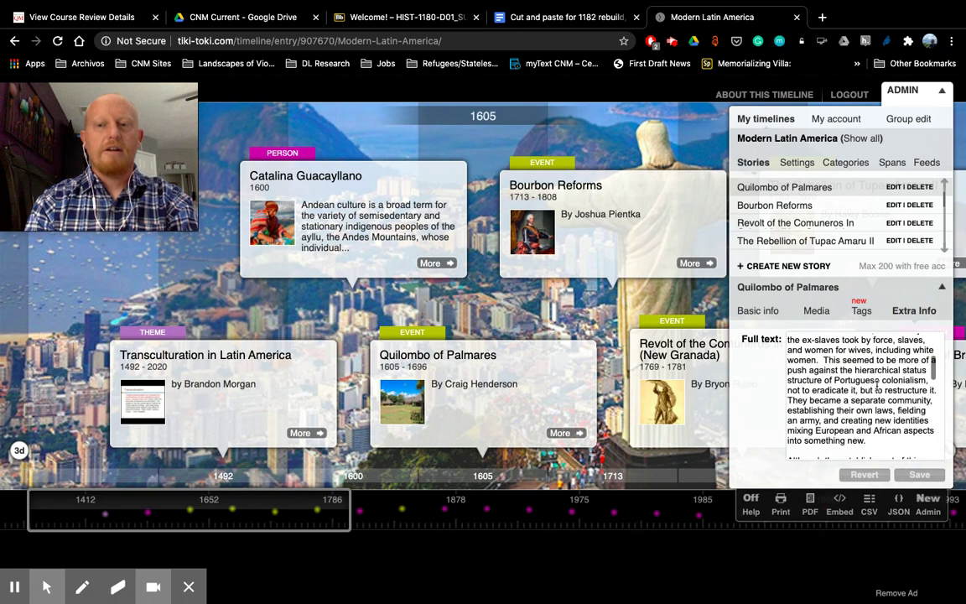
{"action": "scroll", "coordinate": [878, 385], "scroll_direction": "down", "scroll_amount": 8}
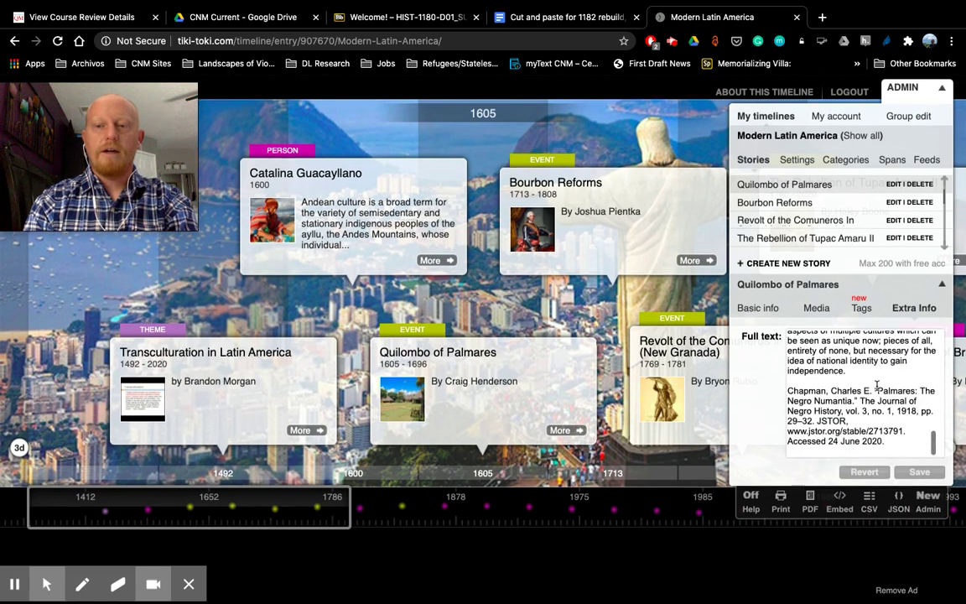
Step: Add a 'Connection by' line crediting the student below the citation, then bring up the Google Doc
{"action": "left_click", "coordinate": [890, 443]}
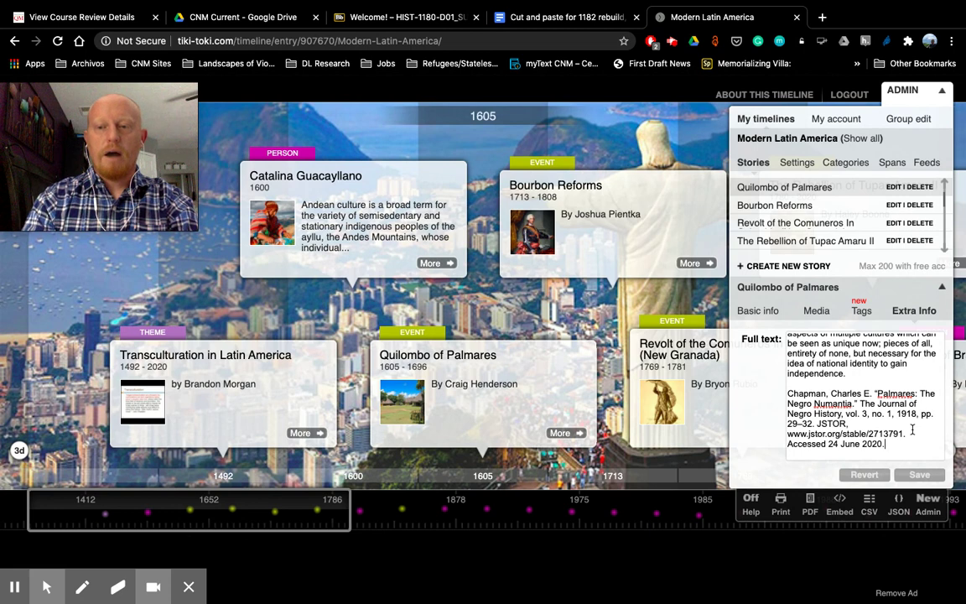
{"action": "key", "text": "Return"}
{"action": "key", "text": "Return"}
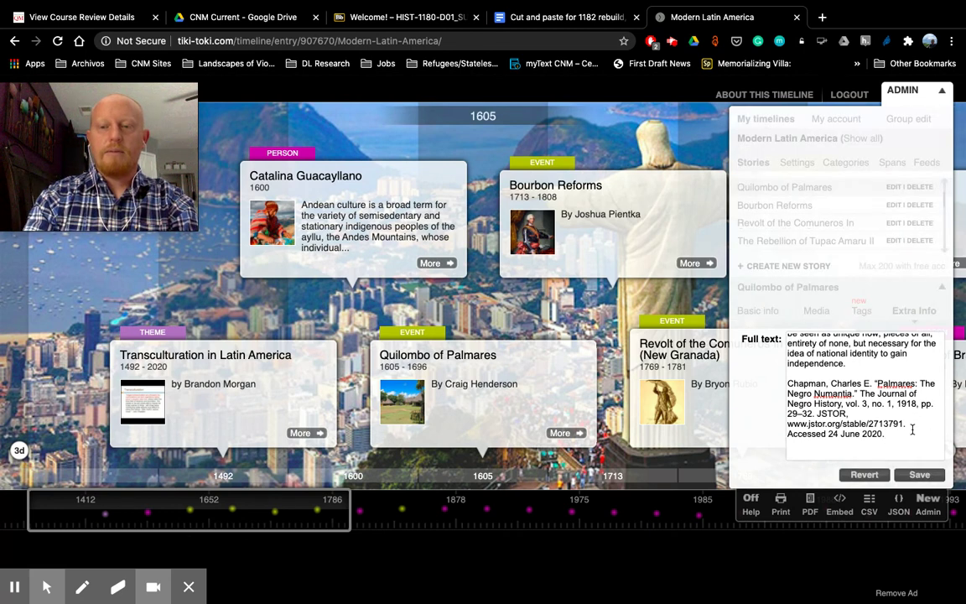
{"action": "key", "text": "Return"}
{"action": "type", "text": "Connection"}
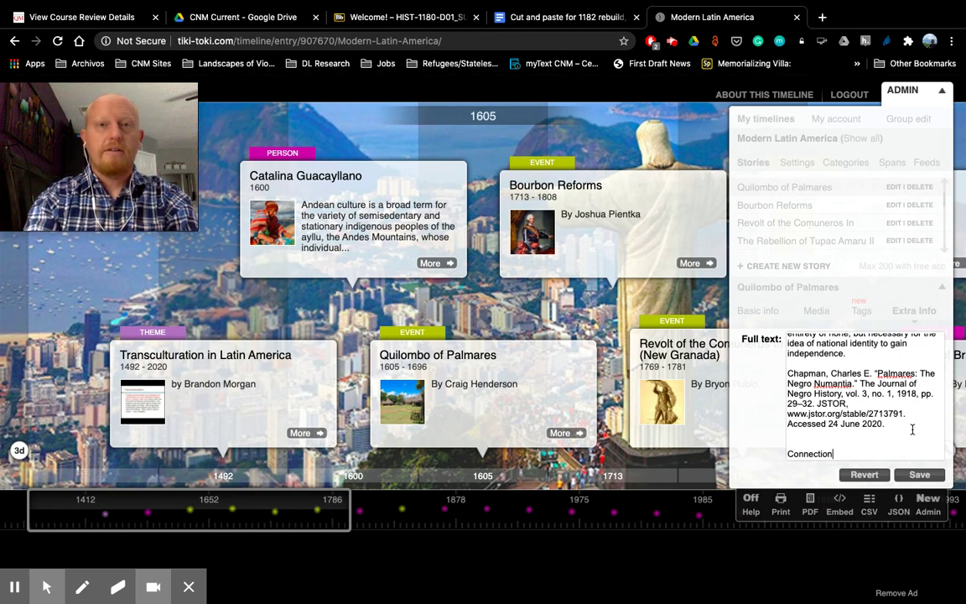
{"action": "type", "text": "by "}
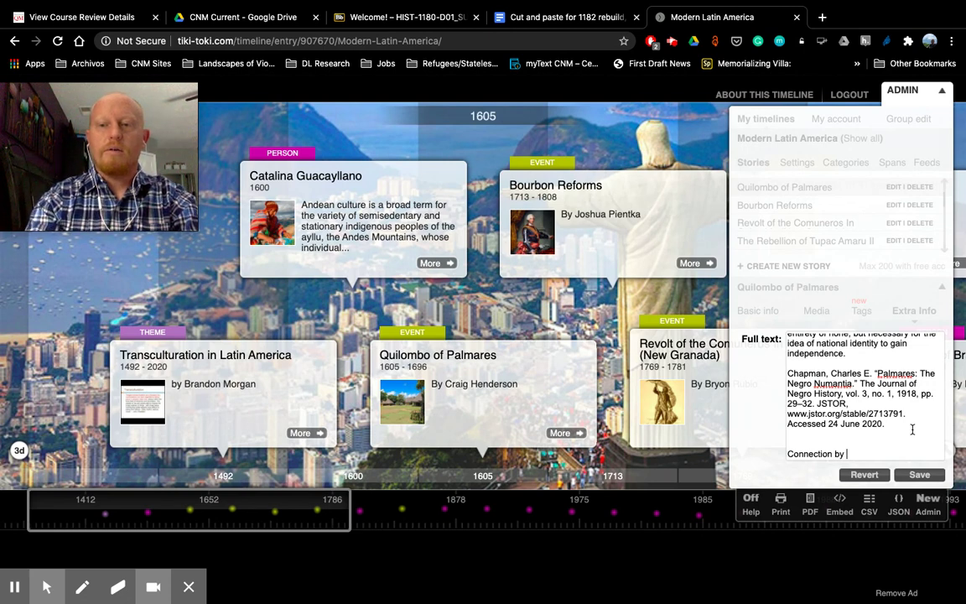
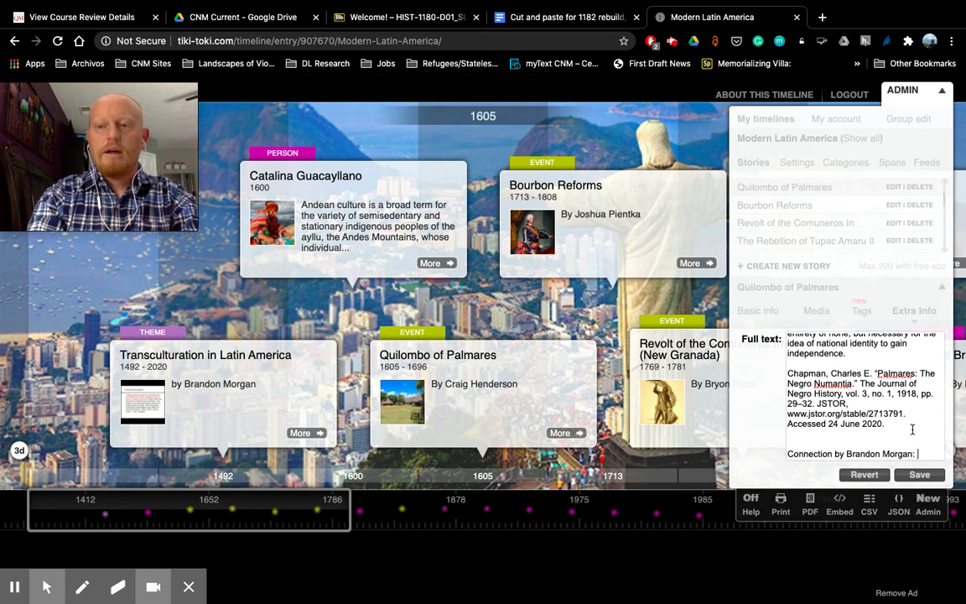
{"action": "key", "text": "Return"}
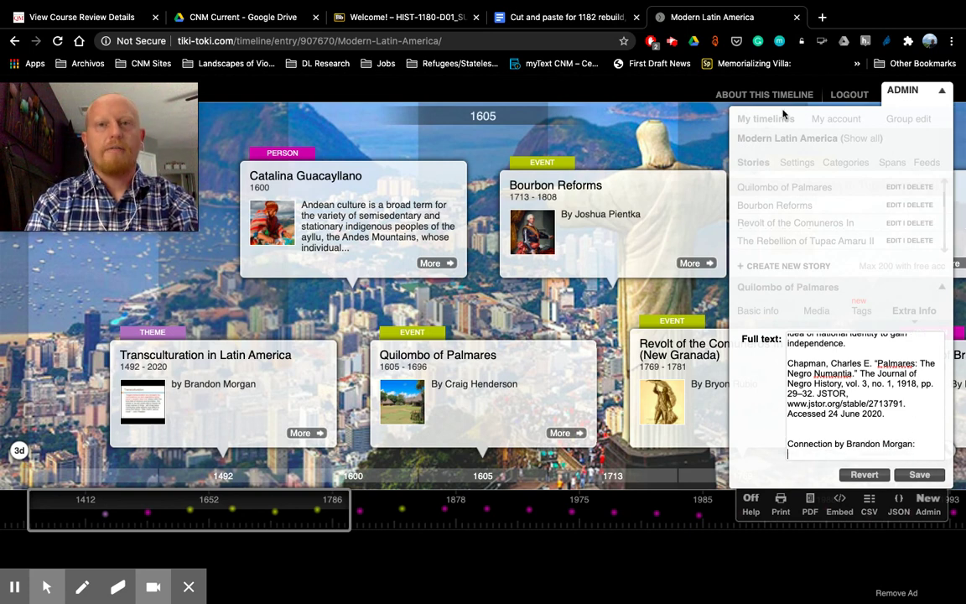
{"action": "left_click", "coordinate": [593, 28]}
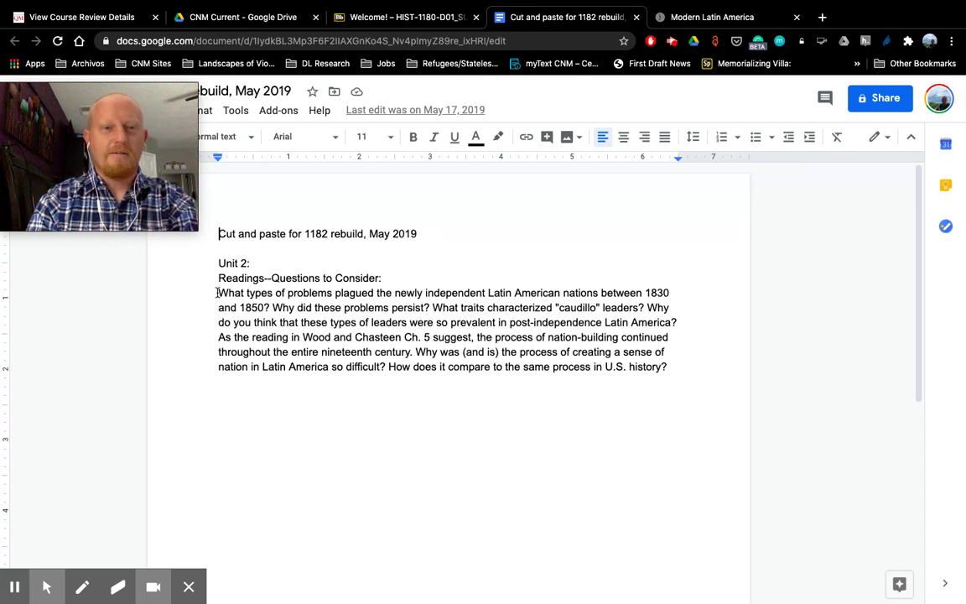
Step: Copy the Unit 2 reading questions paragraph from the Google Doc under the Connection heading
{"action": "left_click_drag", "start_coordinate": [218, 293], "coordinate": [660, 375]}
{"action": "key", "text": "super+c"}
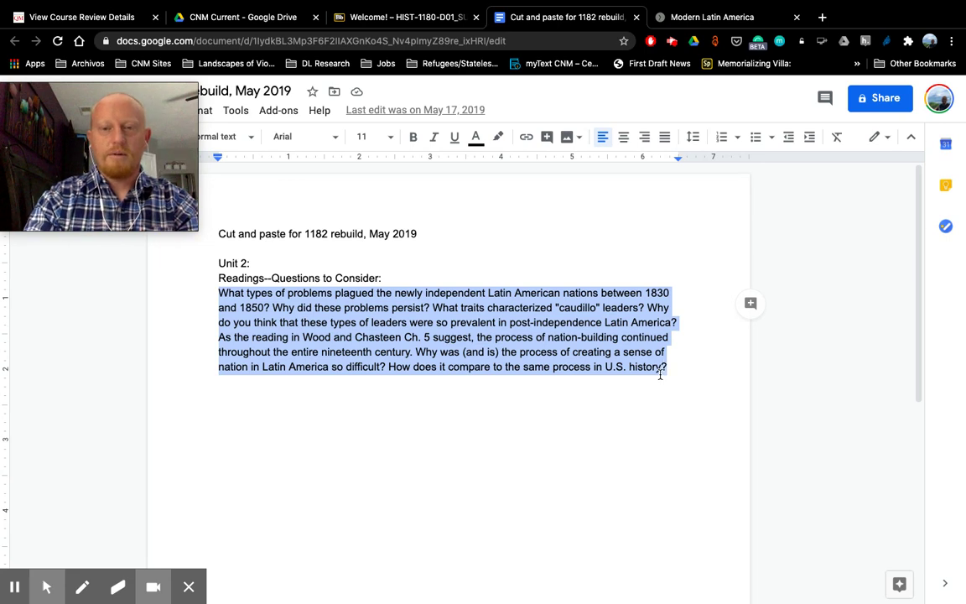
{"action": "left_click", "coordinate": [697, 16]}
{"action": "key", "text": "super+v"}
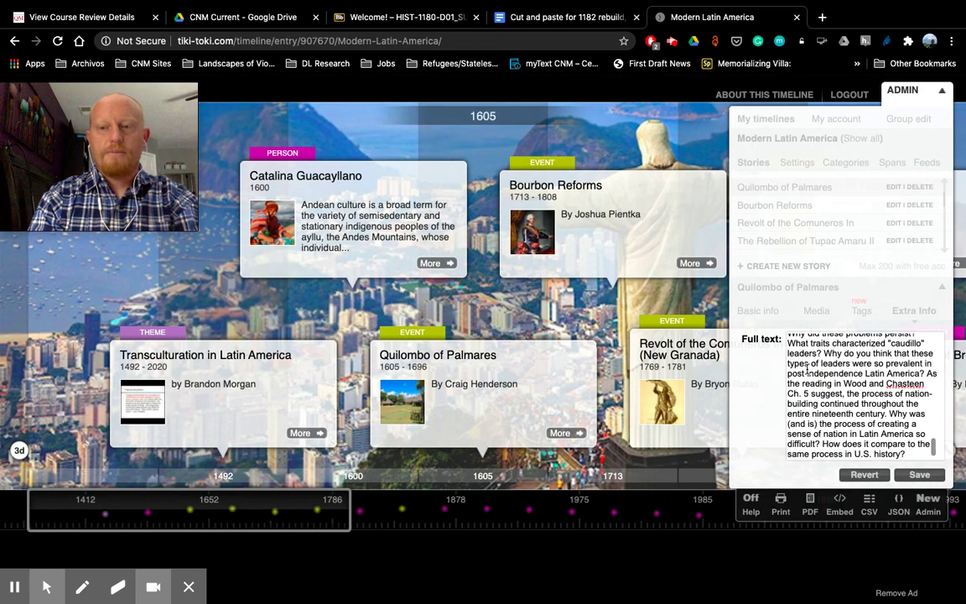
Step: Save the Palmares story and preview it to confirm it ends with the Connection questions
{"action": "left_click", "coordinate": [919, 475]}
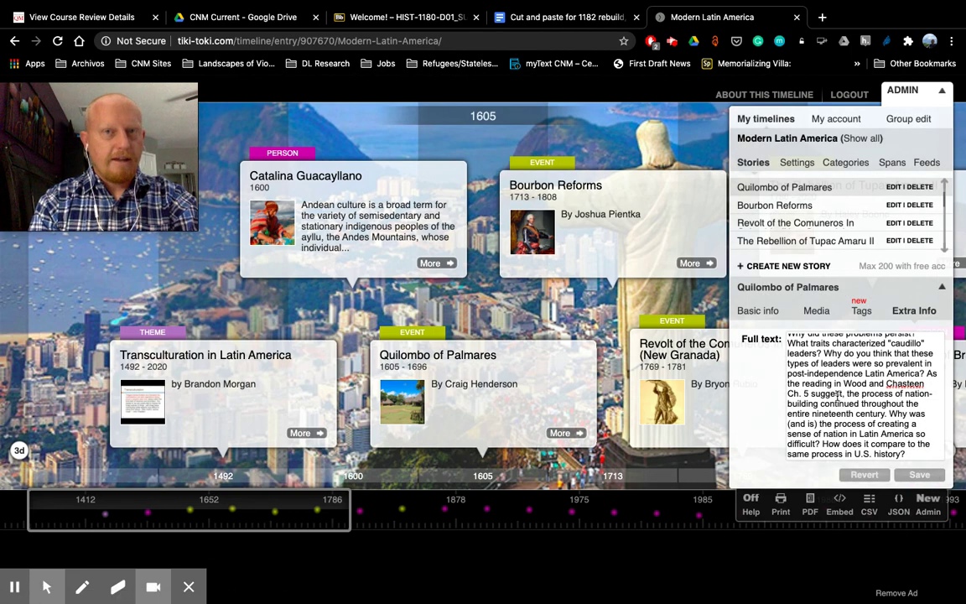
{"action": "left_click", "coordinate": [575, 435]}
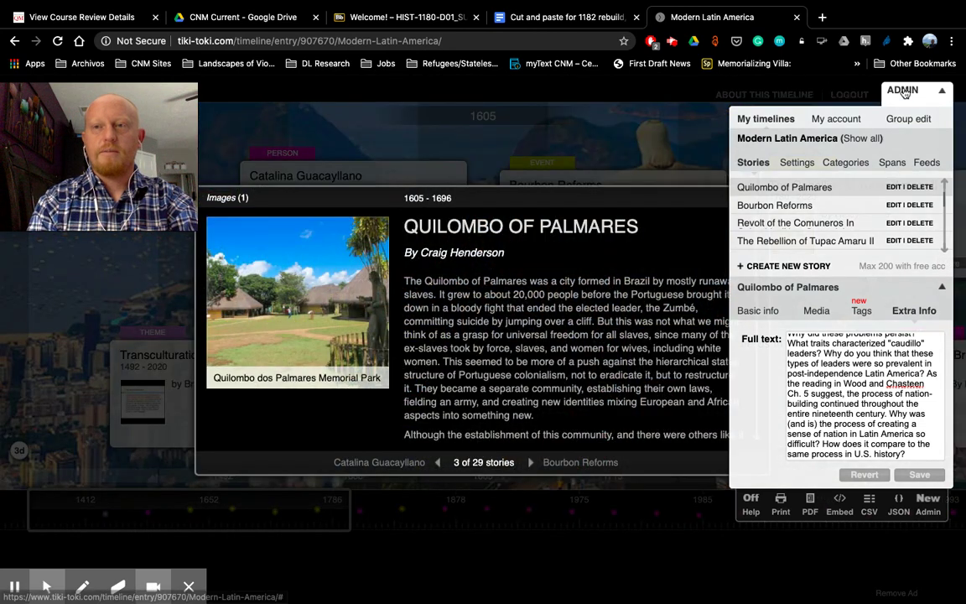
{"action": "left_click", "coordinate": [904, 91]}
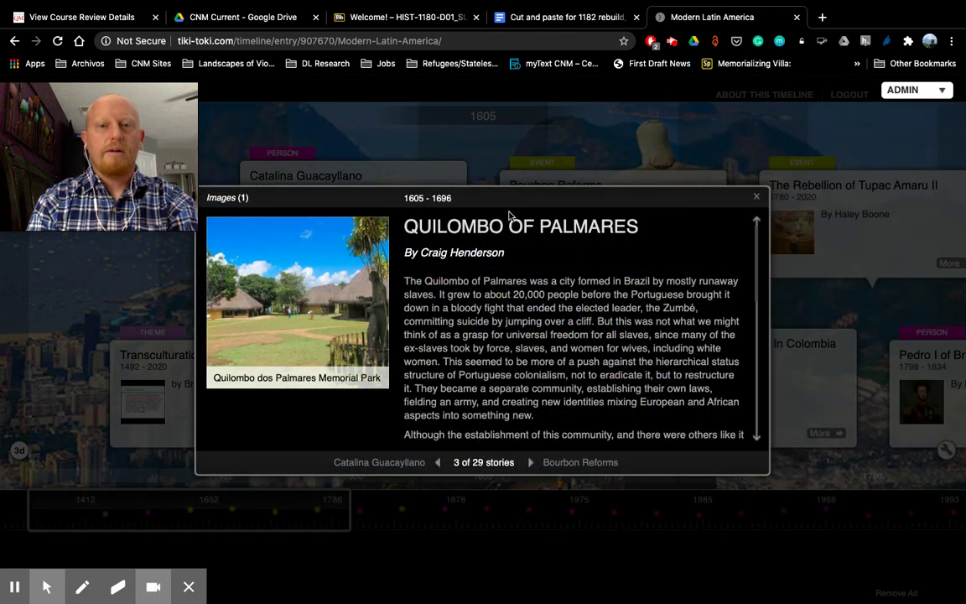
{"action": "scroll", "coordinate": [638, 335], "scroll_direction": "down", "scroll_amount": 5}
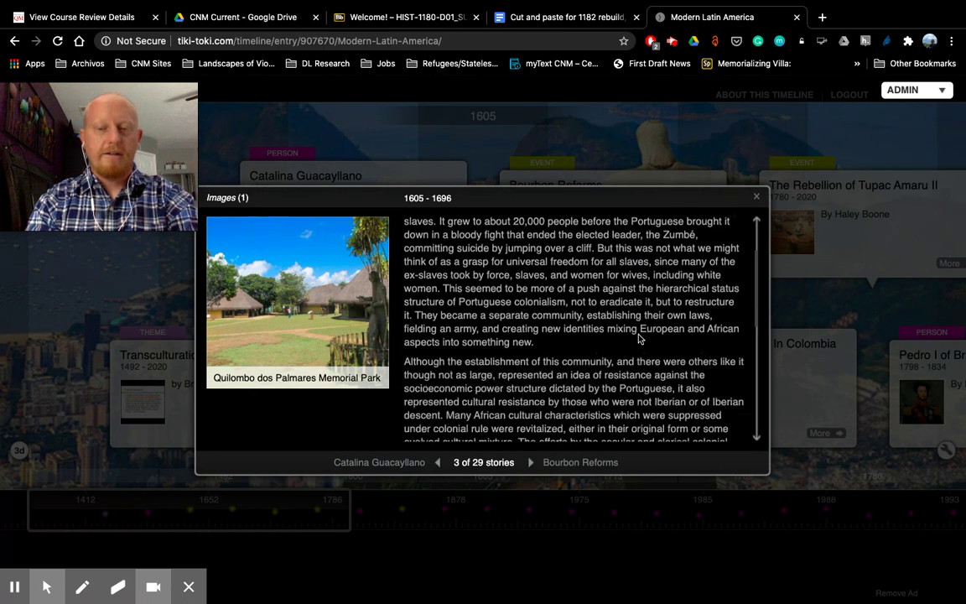
{"action": "scroll", "coordinate": [639, 338], "scroll_direction": "down", "scroll_amount": 3}
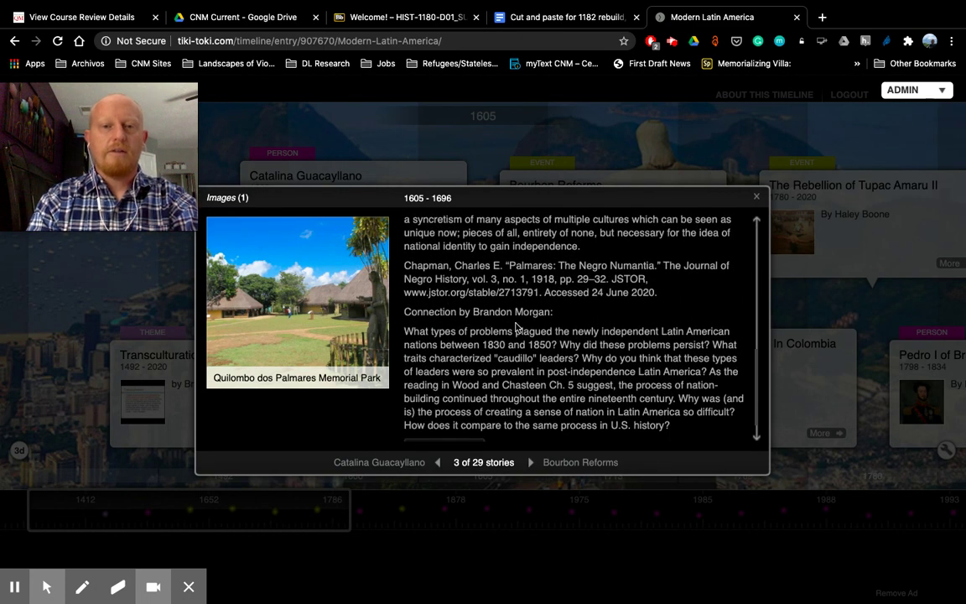
{"action": "scroll", "coordinate": [516, 379], "scroll_direction": "down", "scroll_amount": 1}
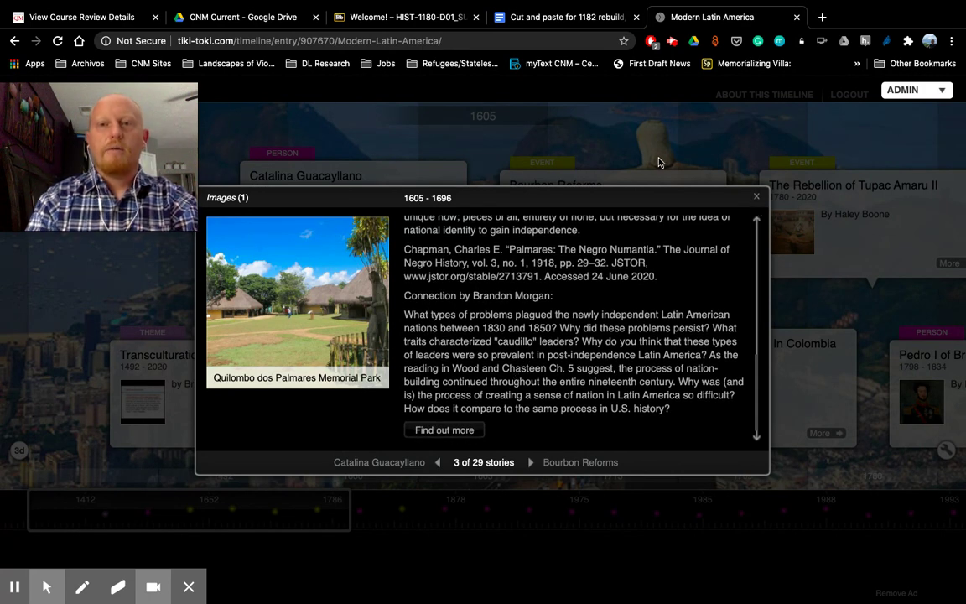
{"action": "left_click", "coordinate": [757, 201]}
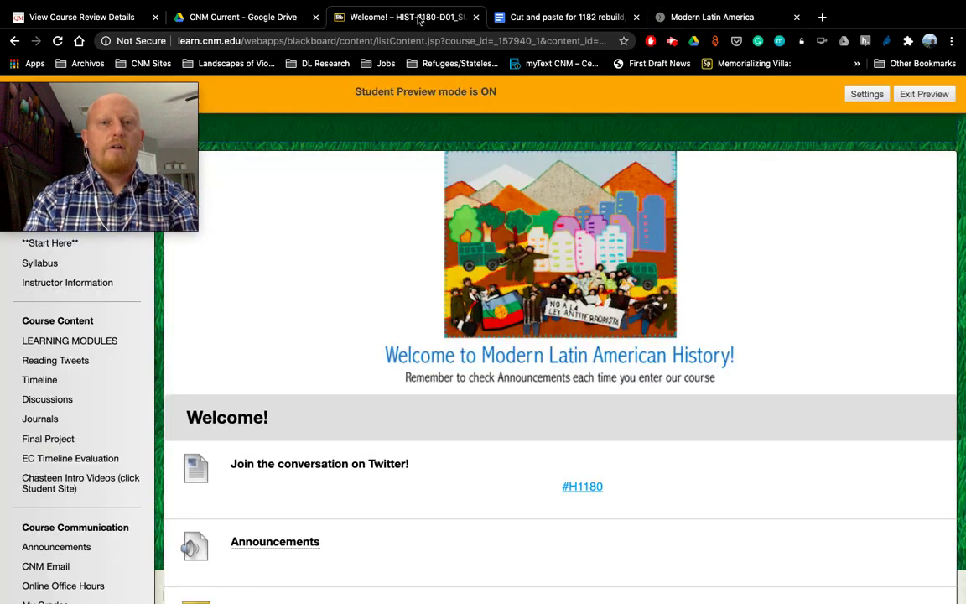
Step: In the Blackboard course, go to the learning modules and open the Unit 2 module
{"action": "left_click", "coordinate": [379, 17]}
{"action": "mouse_move", "coordinate": [102, 122]}
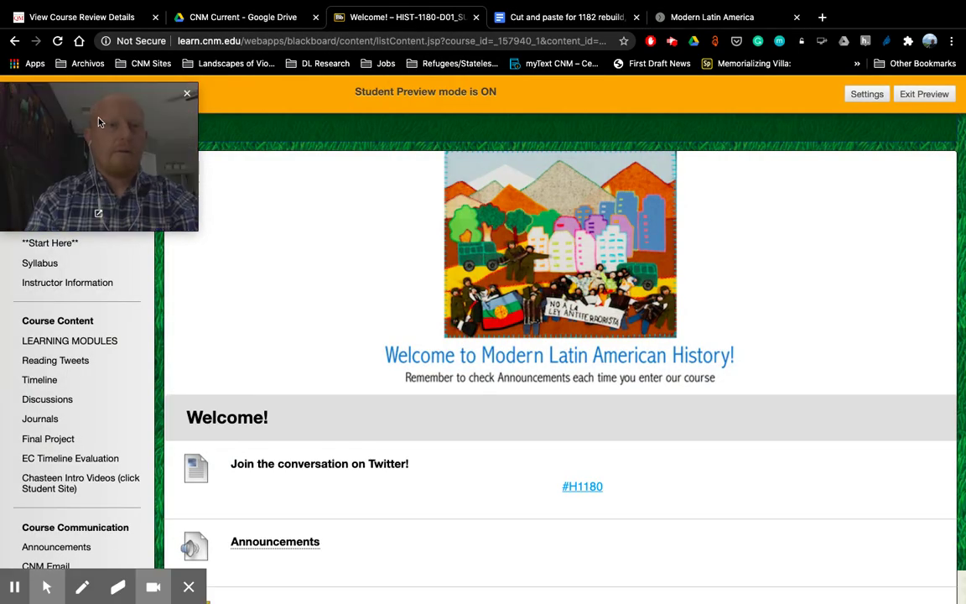
{"action": "scroll", "coordinate": [46, 345], "scroll_direction": "down", "scroll_amount": 1}
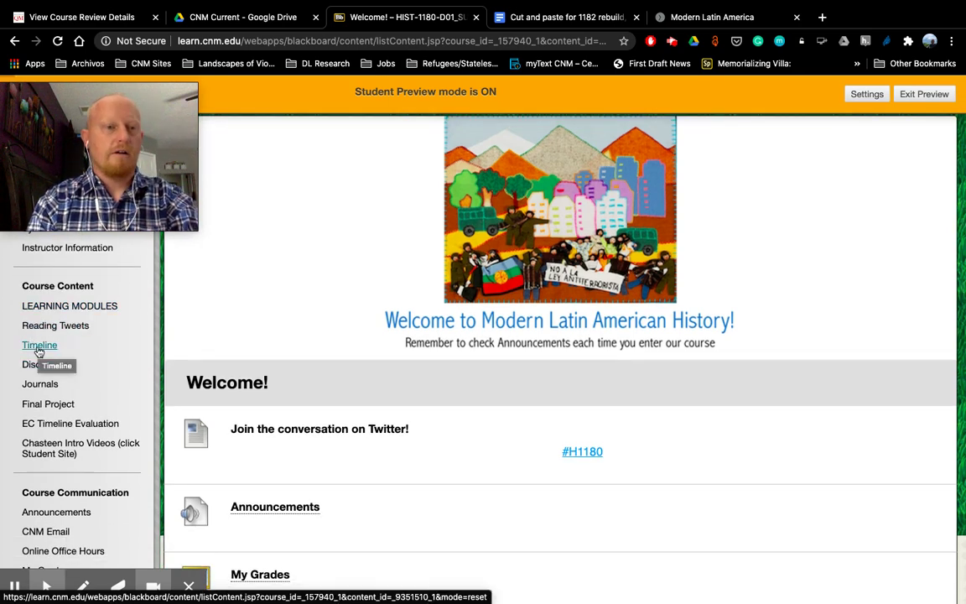
{"action": "left_click", "coordinate": [90, 307]}
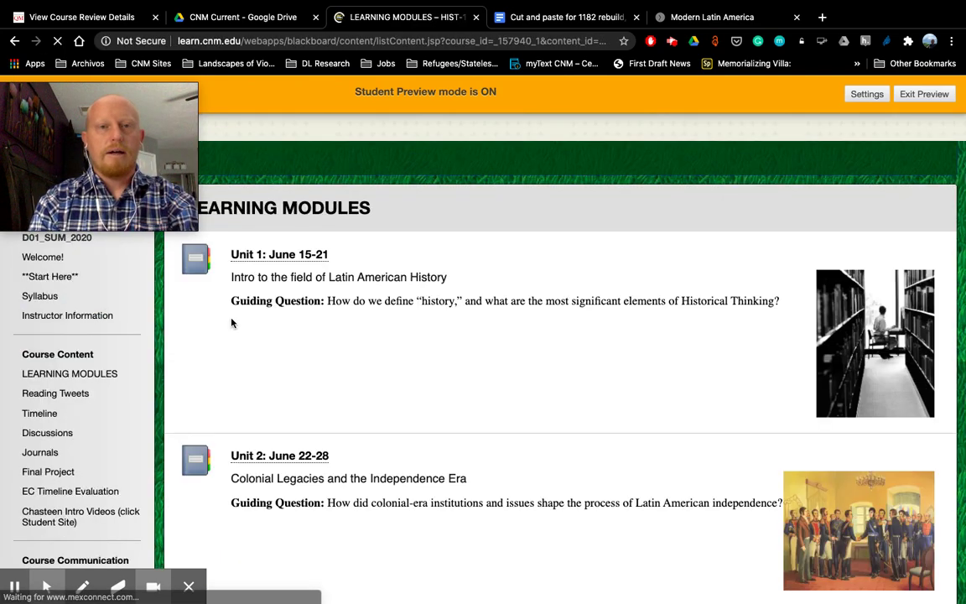
{"action": "scroll", "coordinate": [446, 342], "scroll_direction": "down", "scroll_amount": 2}
{"action": "scroll", "coordinate": [419, 340], "scroll_direction": "down", "scroll_amount": 2}
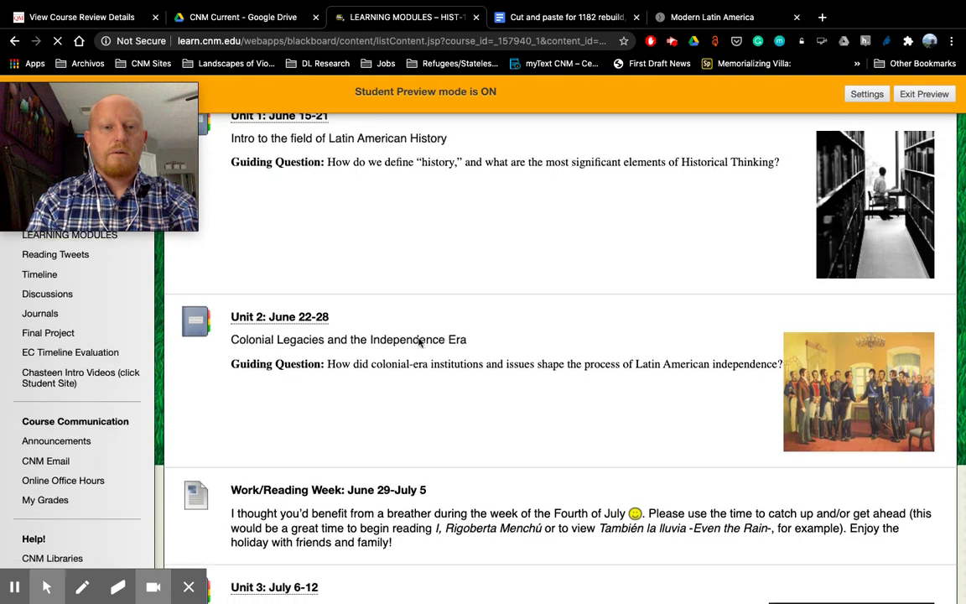
{"action": "scroll", "coordinate": [296, 321], "scroll_direction": "up", "scroll_amount": 1}
{"action": "left_click", "coordinate": [277, 349]}
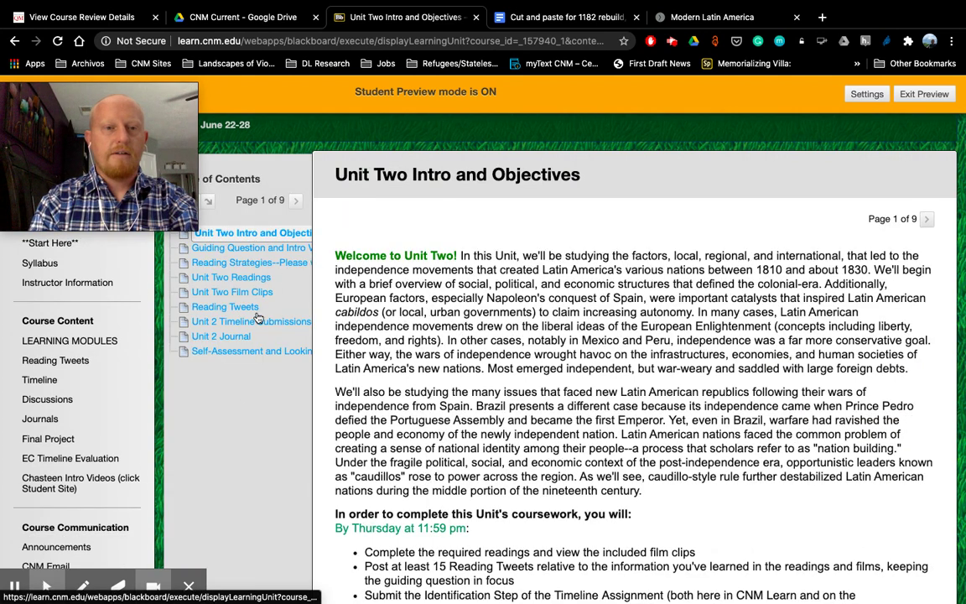
Step: Open Unit 2 Timeline Submissions and the Timeline Connection Step, Unit 2 upload page
{"action": "left_click", "coordinate": [257, 323]}
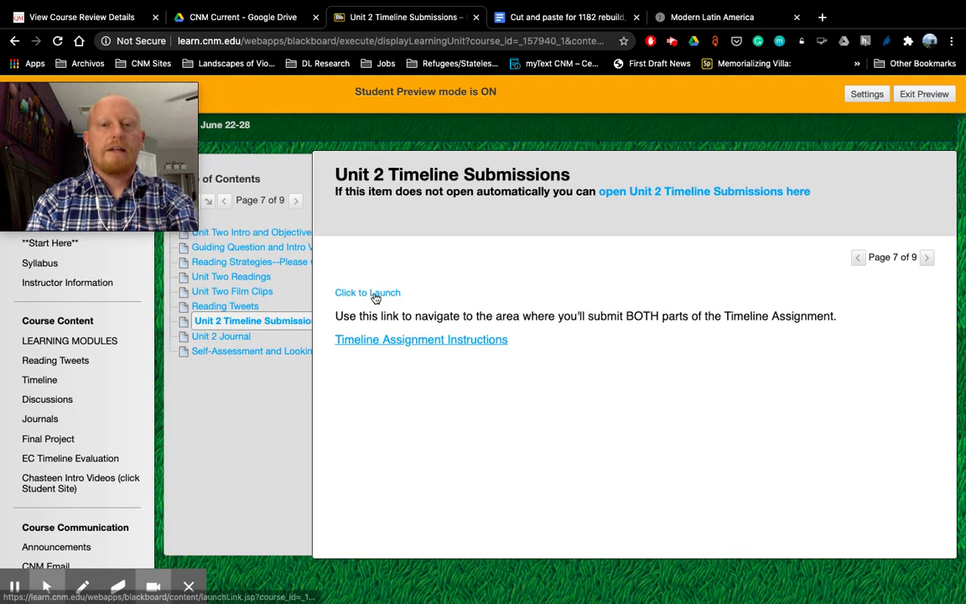
{"action": "left_click", "coordinate": [378, 293]}
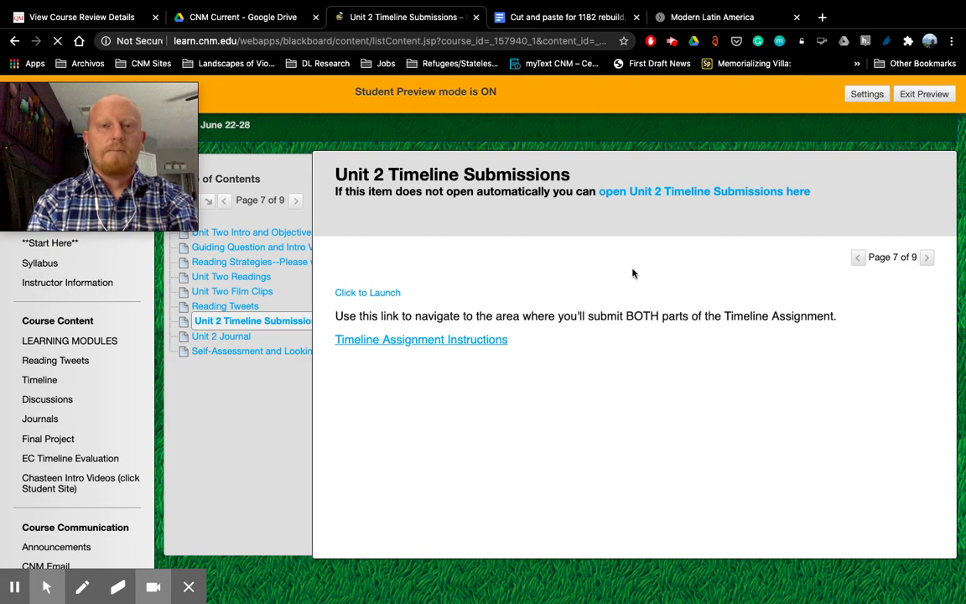
{"action": "scroll", "coordinate": [574, 415], "scroll_direction": "down", "scroll_amount": 2}
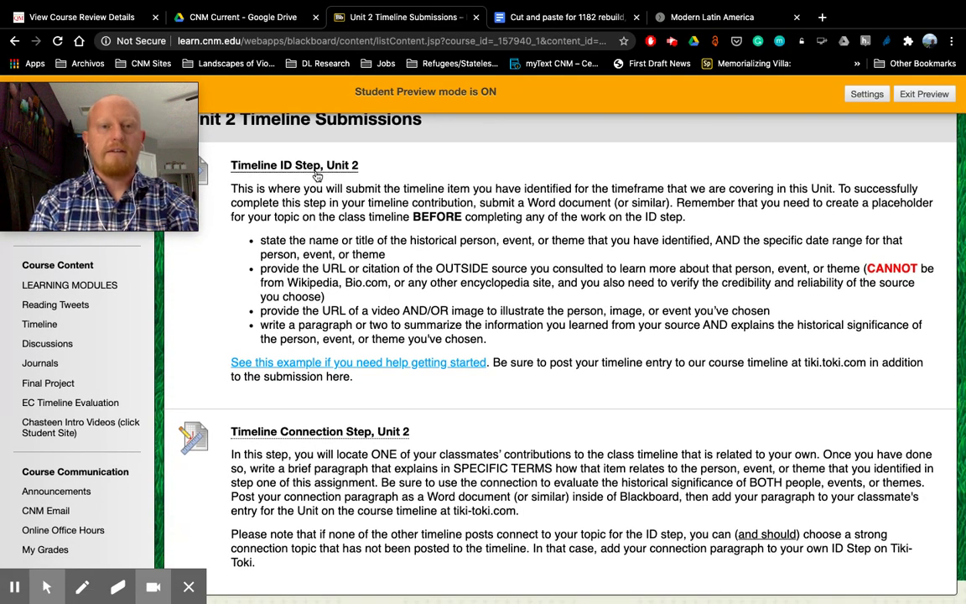
{"action": "scroll", "coordinate": [391, 274], "scroll_direction": "down", "scroll_amount": 4}
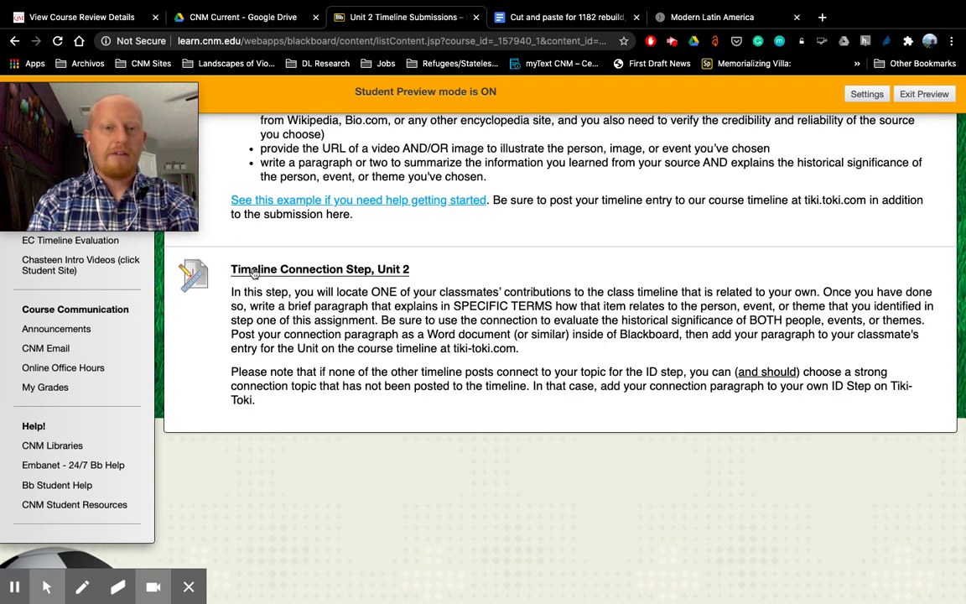
{"action": "left_click", "coordinate": [403, 270]}
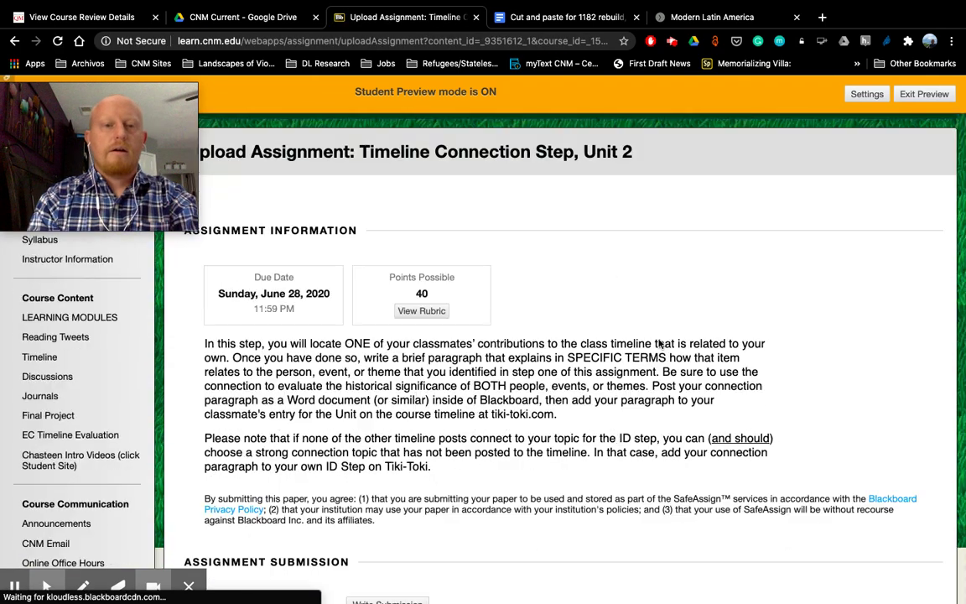
Step: Scroll the upload page down to Attach Files, then return to the Google Doc
{"action": "scroll", "coordinate": [658, 339], "scroll_direction": "down", "scroll_amount": 3}
{"action": "scroll", "coordinate": [659, 343], "scroll_direction": "down", "scroll_amount": 1}
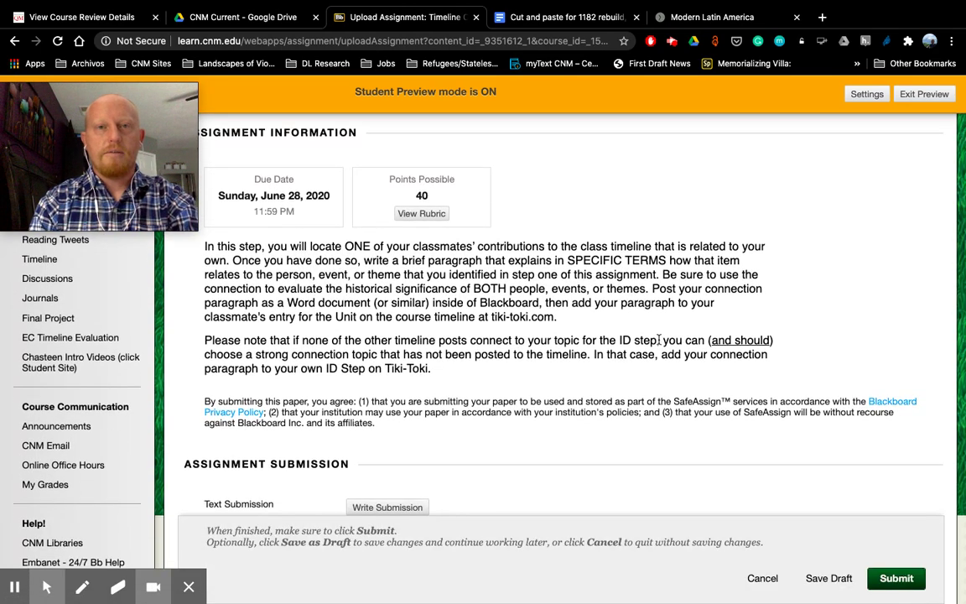
{"action": "scroll", "coordinate": [659, 340], "scroll_direction": "down", "scroll_amount": 3}
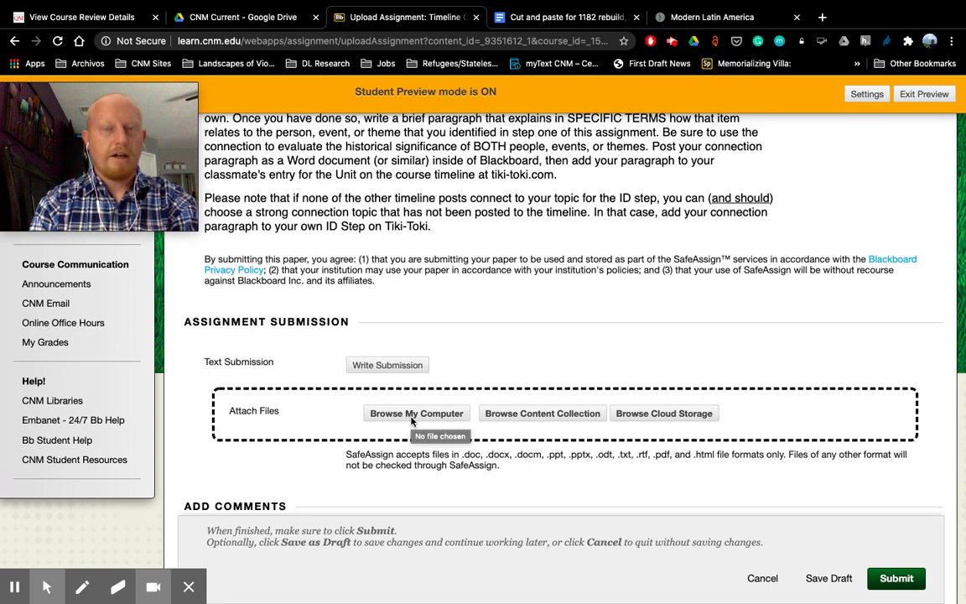
{"action": "left_click", "coordinate": [559, 19]}
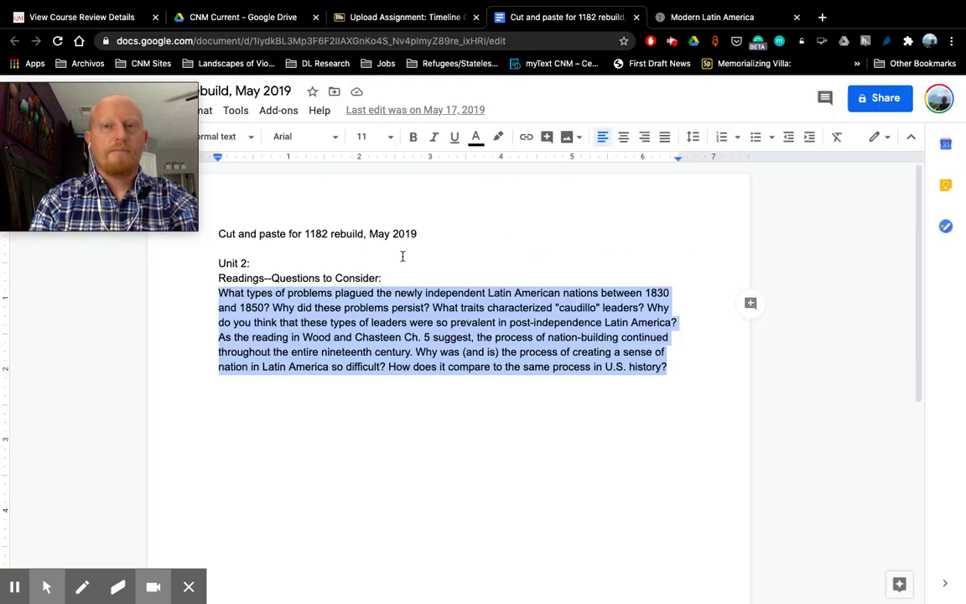
Step: Share the Google Doc with anyone who has the link, copy that link, and return to Blackboard
{"action": "left_click", "coordinate": [907, 99]}
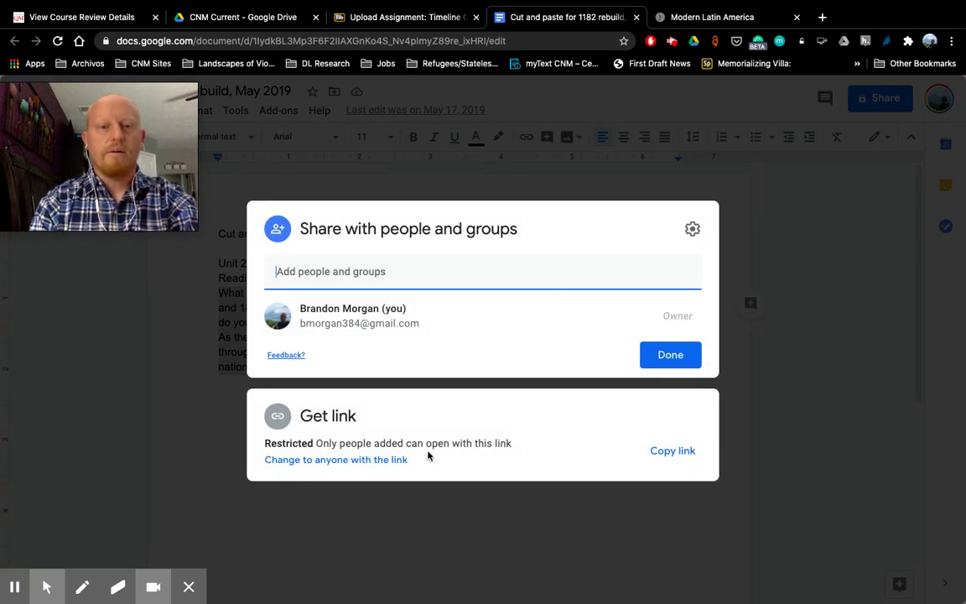
{"action": "left_click", "coordinate": [327, 463]}
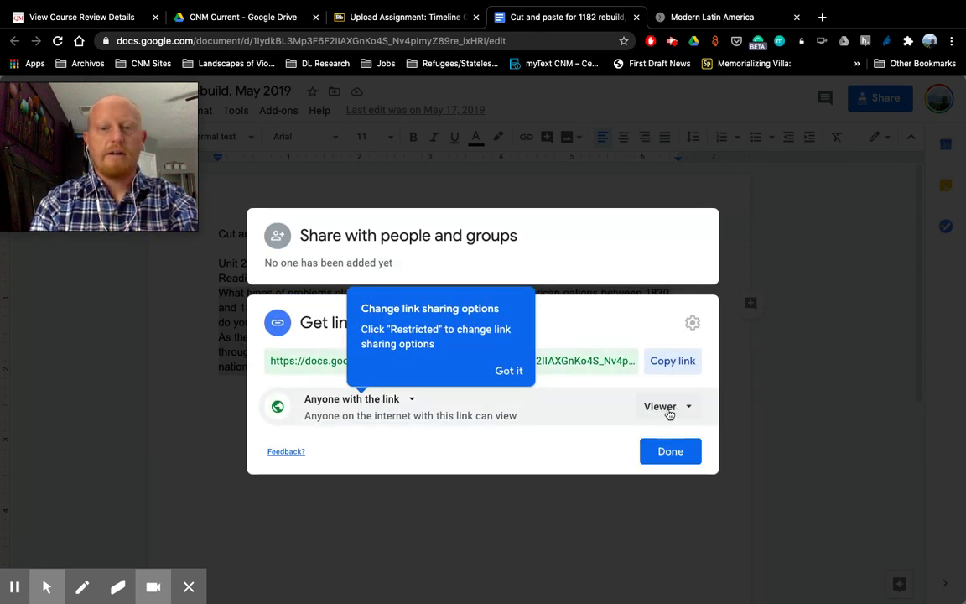
{"action": "left_click", "coordinate": [513, 378]}
{"action": "left_click", "coordinate": [675, 359]}
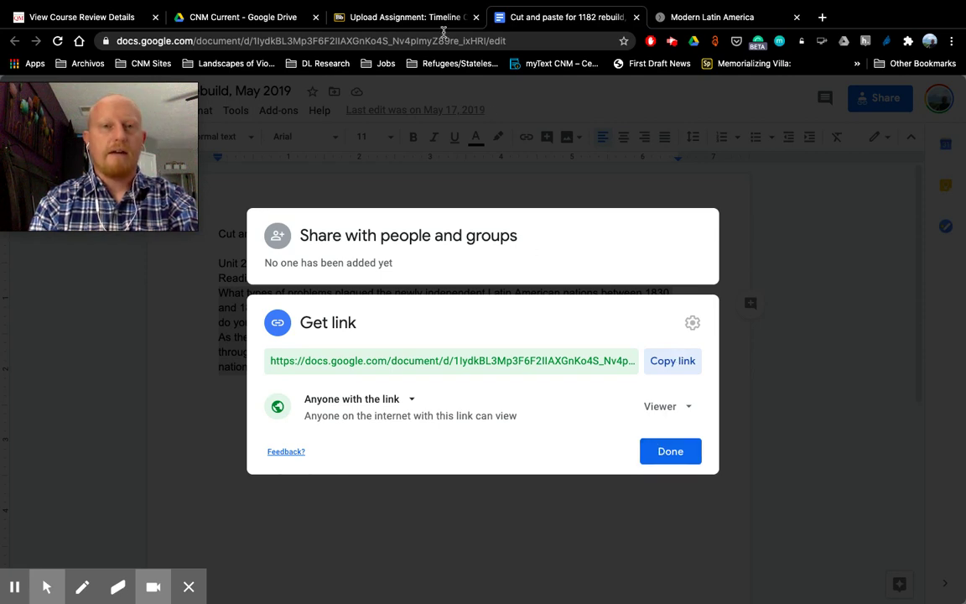
{"action": "left_click", "coordinate": [399, 19]}
{"action": "left_click", "coordinate": [394, 366]}
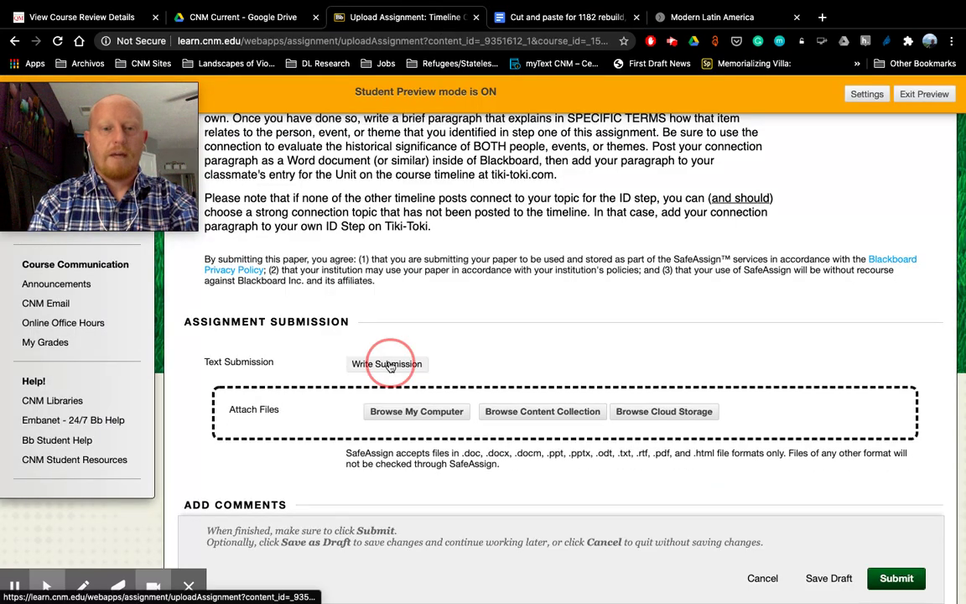
Step: Paste the Google Doc link into the Text Submission box and select it for link settings
{"action": "scroll", "coordinate": [585, 324], "scroll_direction": "down", "scroll_amount": 1}
{"action": "scroll", "coordinate": [586, 324], "scroll_direction": "down", "scroll_amount": 3}
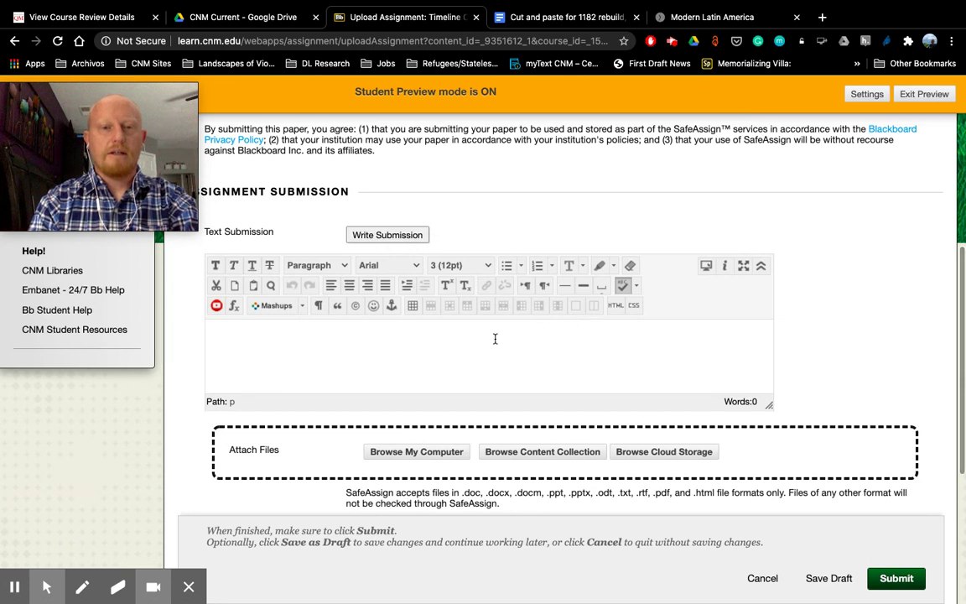
{"action": "left_click", "coordinate": [496, 338]}
{"action": "key", "text": "super+v"}
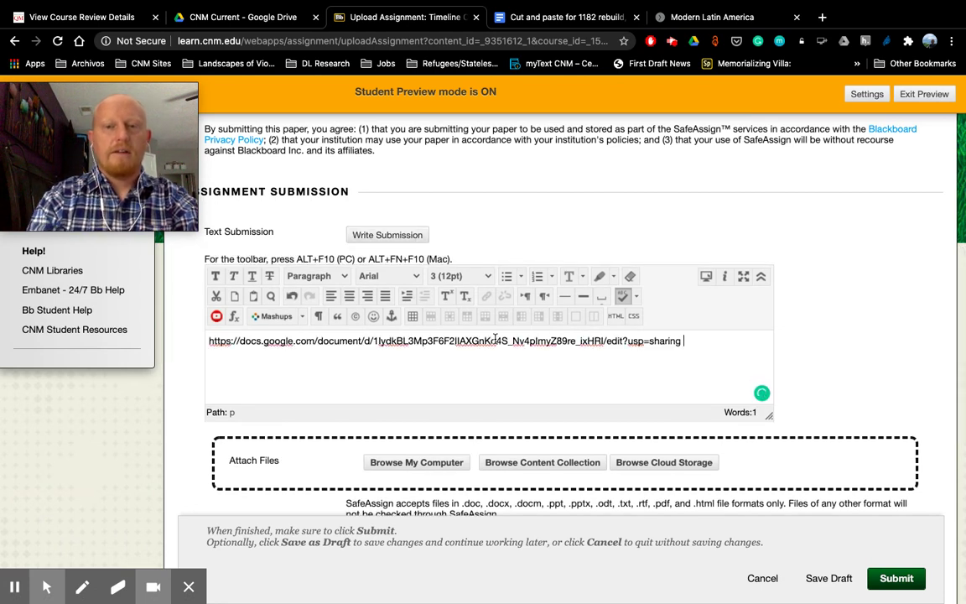
{"action": "triple_click", "coordinate": [435, 342]}
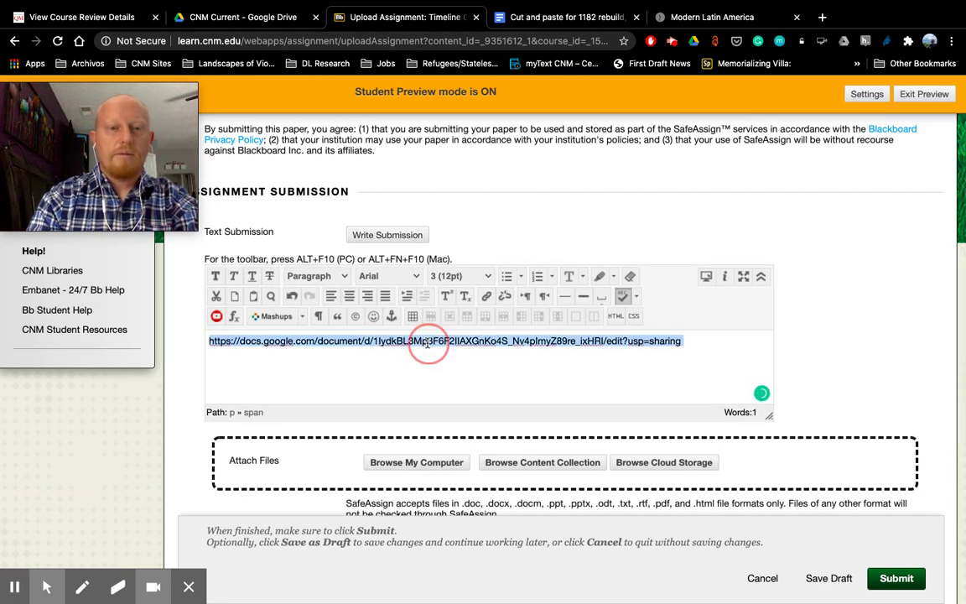
{"action": "left_click", "coordinate": [488, 296]}
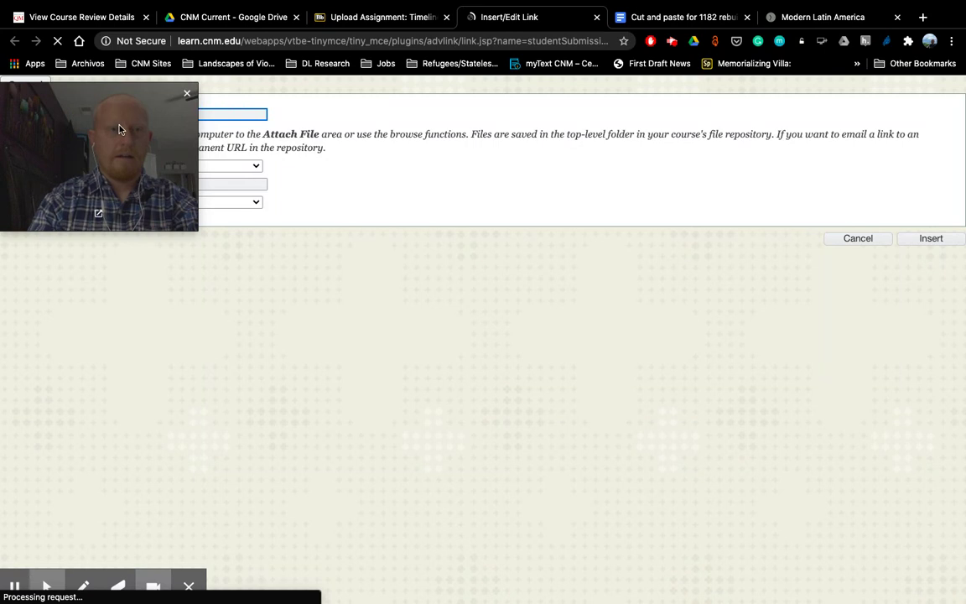
Step: Link the pasted URL to itself with Target 'Open in New Window (_blank)'
{"action": "left_click_drag", "start_coordinate": [118, 128], "coordinate": [896, 126]}
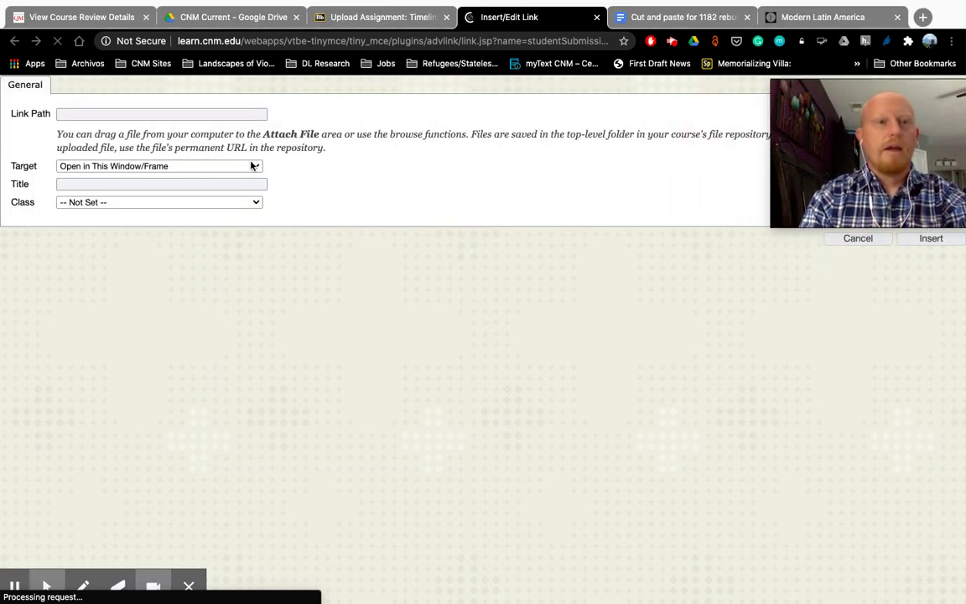
{"action": "left_click", "coordinate": [162, 118]}
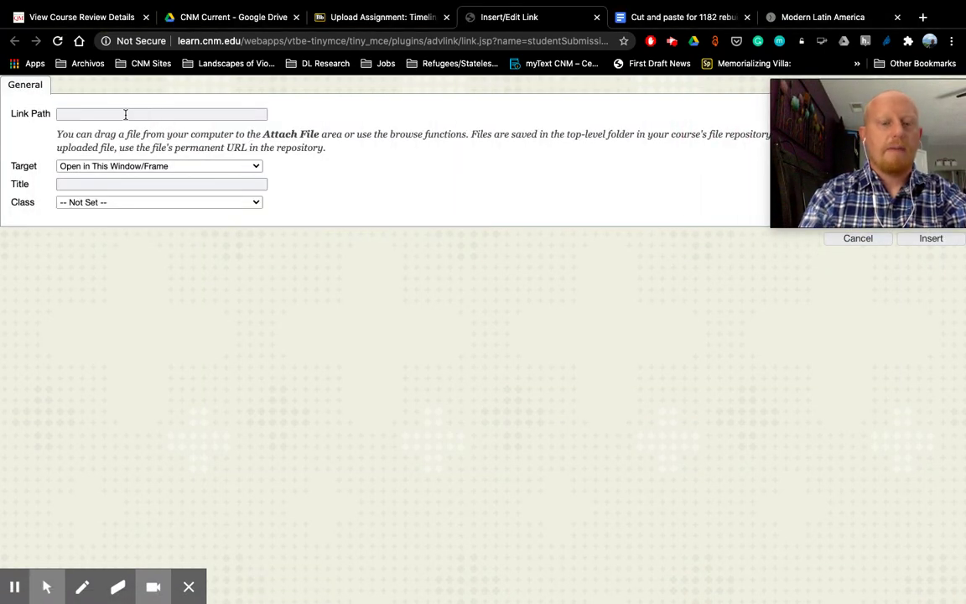
{"action": "key", "text": "super+v"}
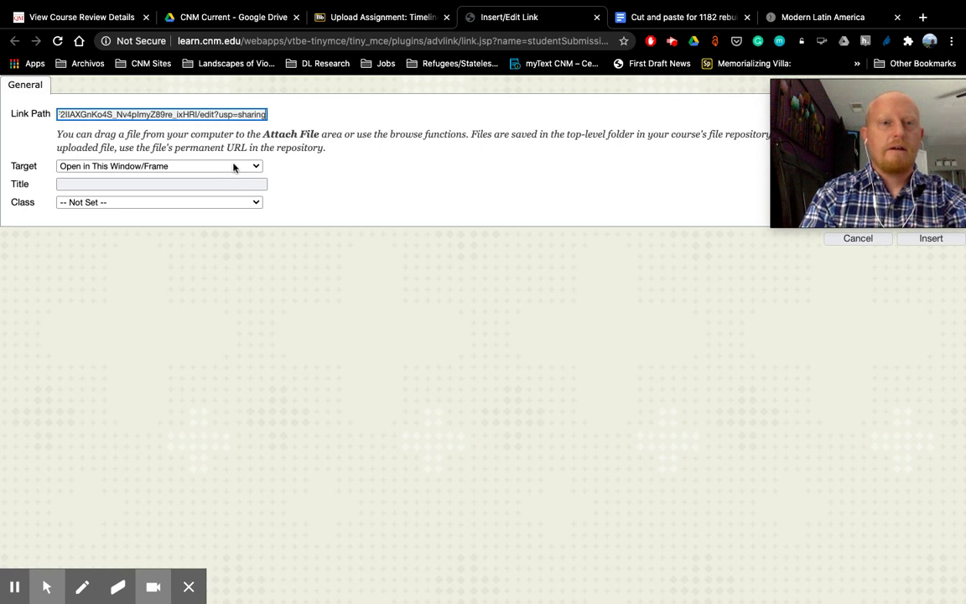
{"action": "left_click", "coordinate": [223, 164]}
{"action": "left_click", "coordinate": [242, 179]}
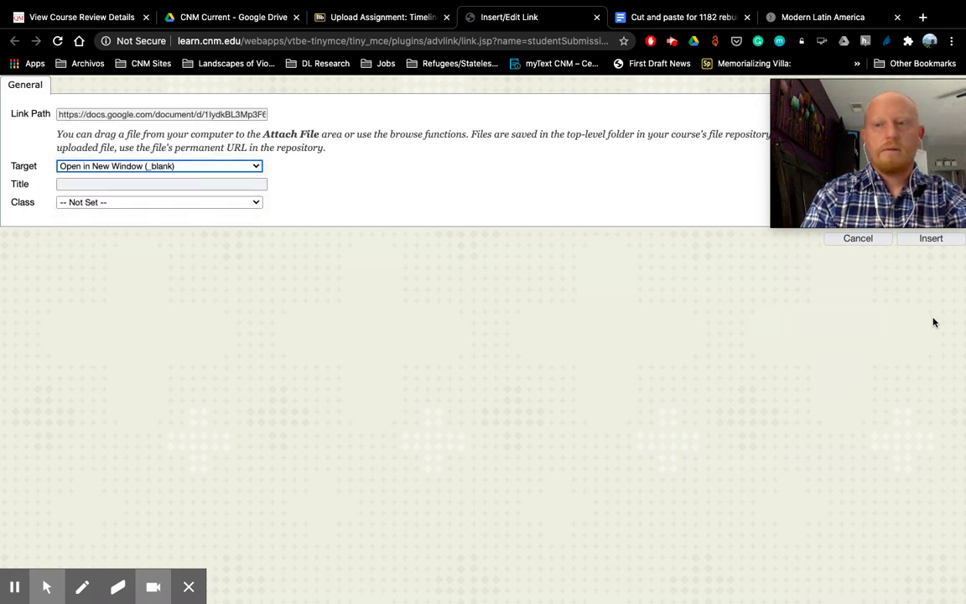
{"action": "left_click", "coordinate": [931, 238]}
{"action": "left_click", "coordinate": [665, 341]}
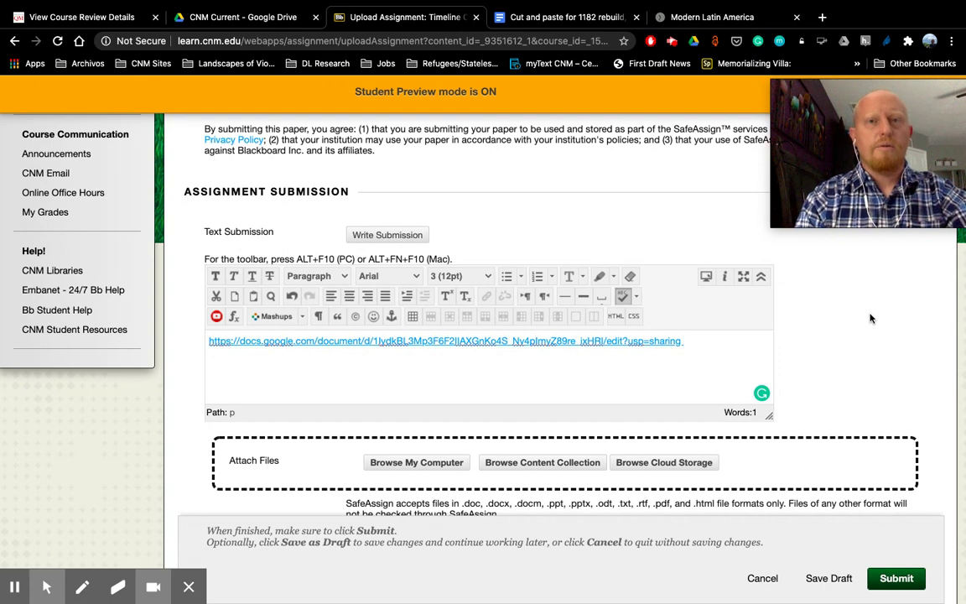
Step: Close the Doc's sharing settings, show File > Download formats like Microsoft Word (.docx), then return to Blackboard
{"action": "left_click", "coordinate": [574, 22]}
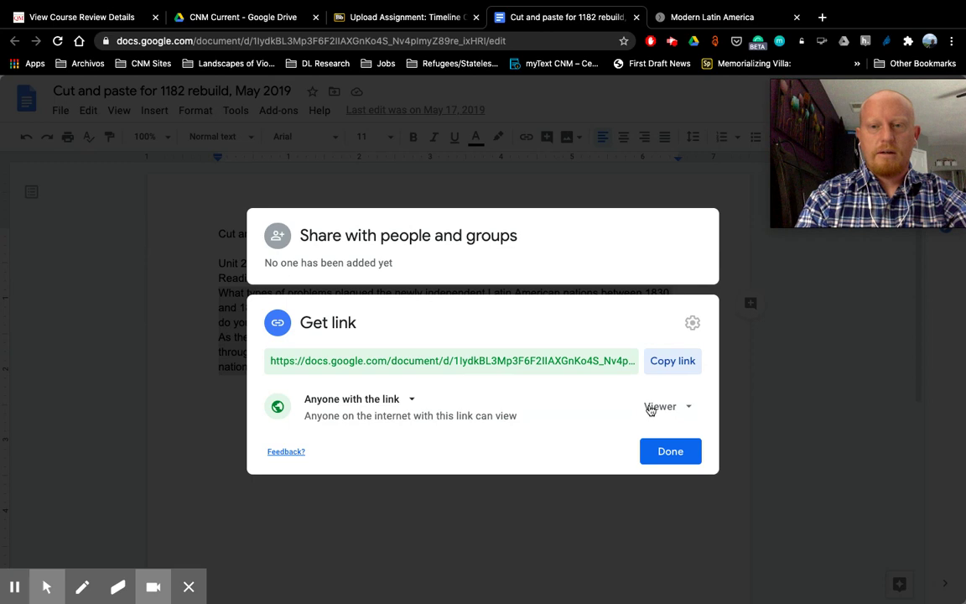
{"action": "left_click", "coordinate": [685, 454]}
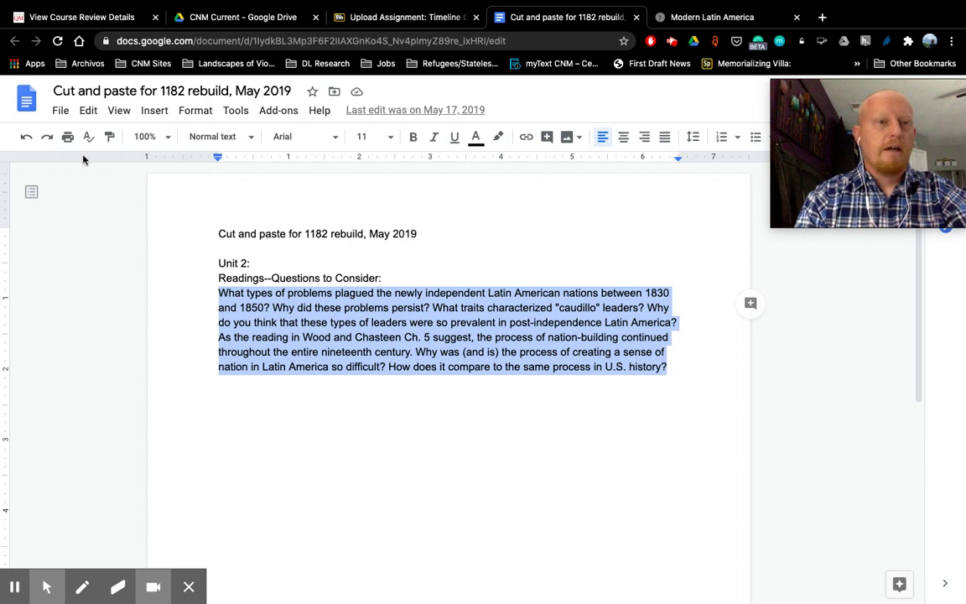
{"action": "left_click", "coordinate": [61, 111]}
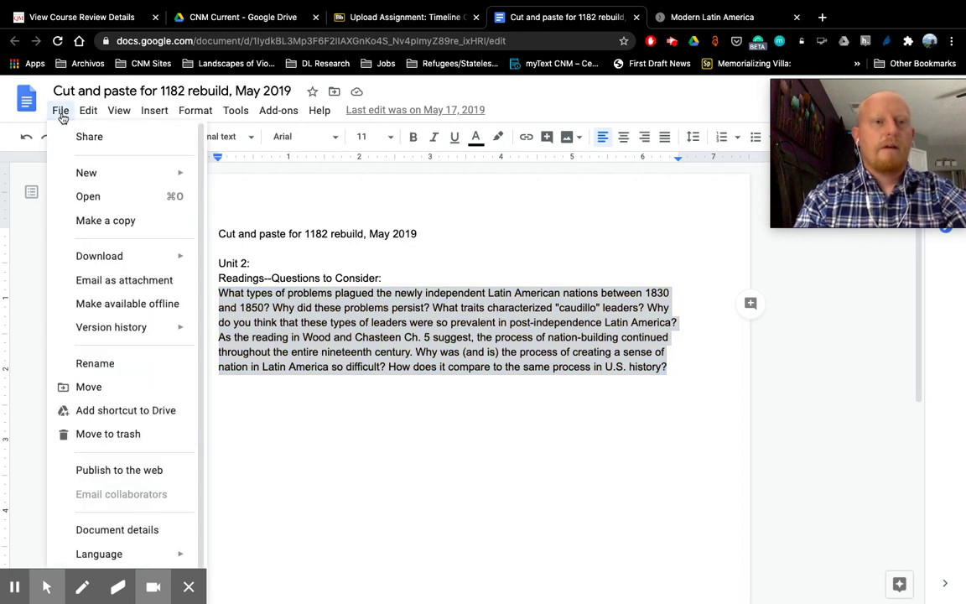
{"action": "mouse_move", "coordinate": [86, 262]}
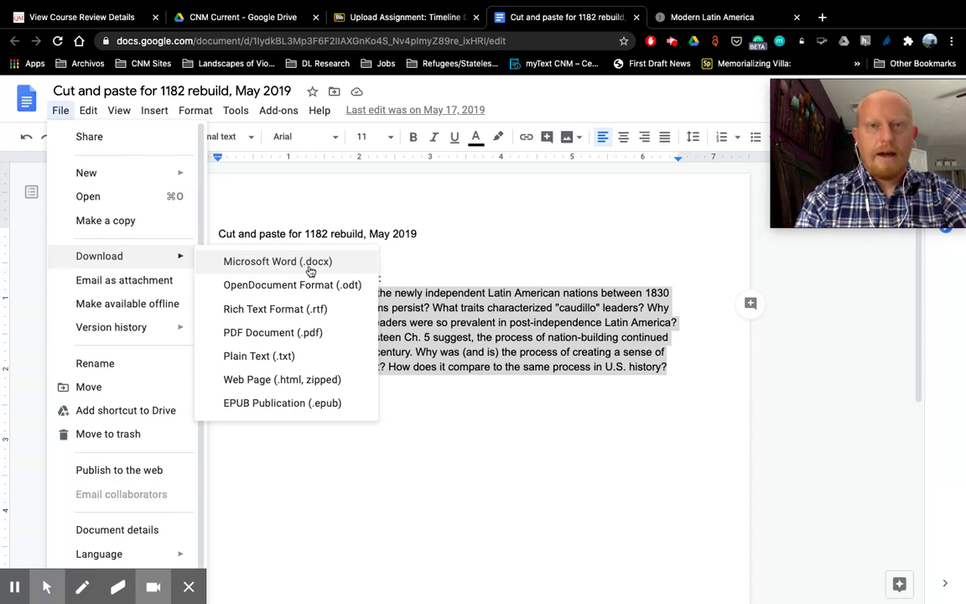
{"action": "left_click", "coordinate": [359, 18]}
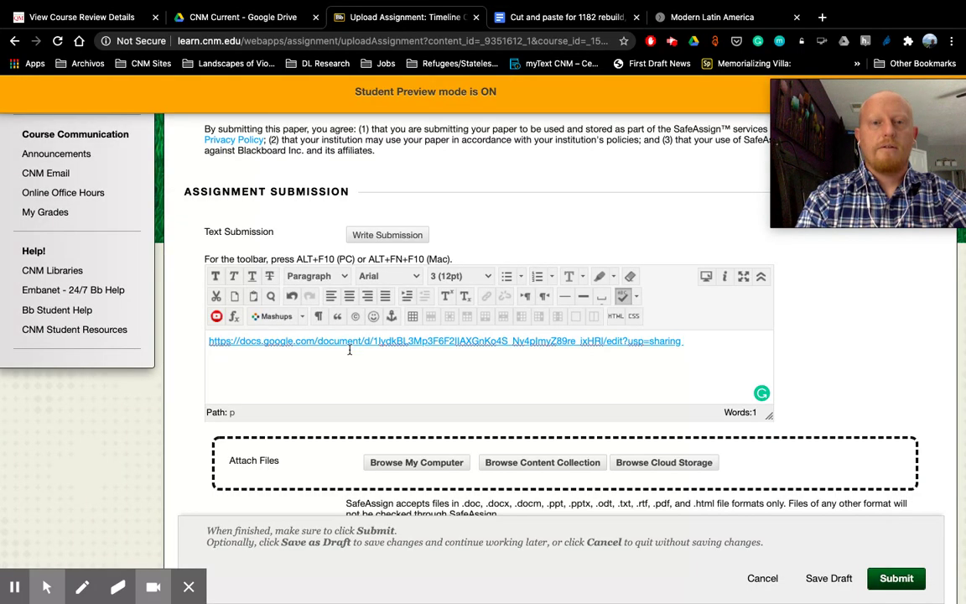
{"action": "scroll", "coordinate": [856, 359], "scroll_direction": "down", "scroll_amount": 1}
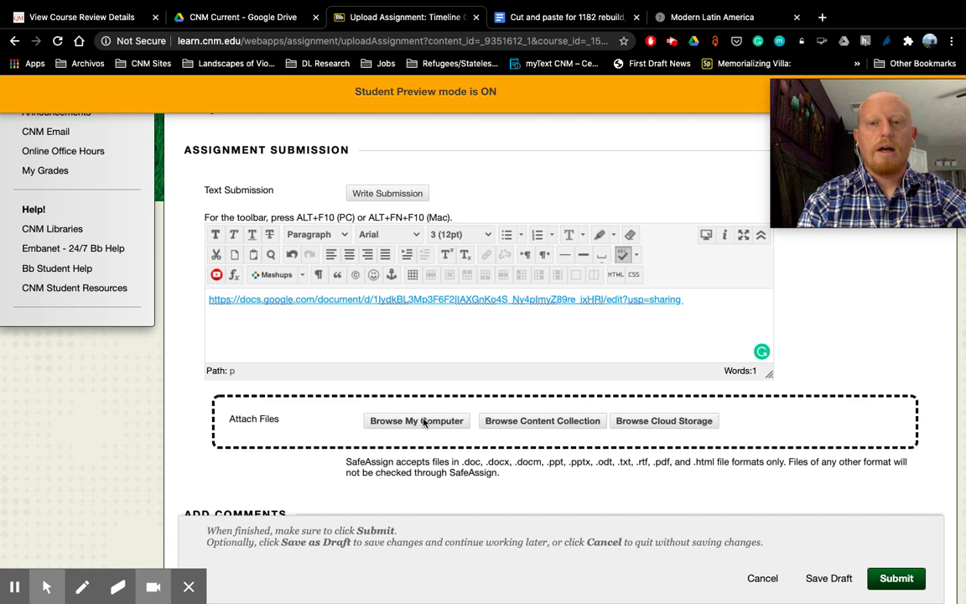
{"action": "left_click", "coordinate": [424, 422]}
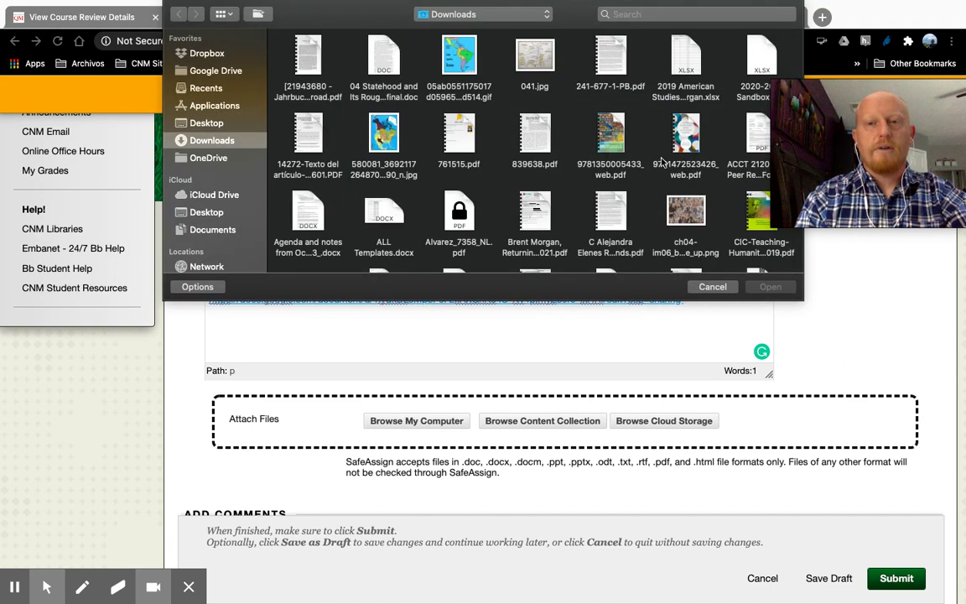
{"action": "left_click", "coordinate": [714, 287]}
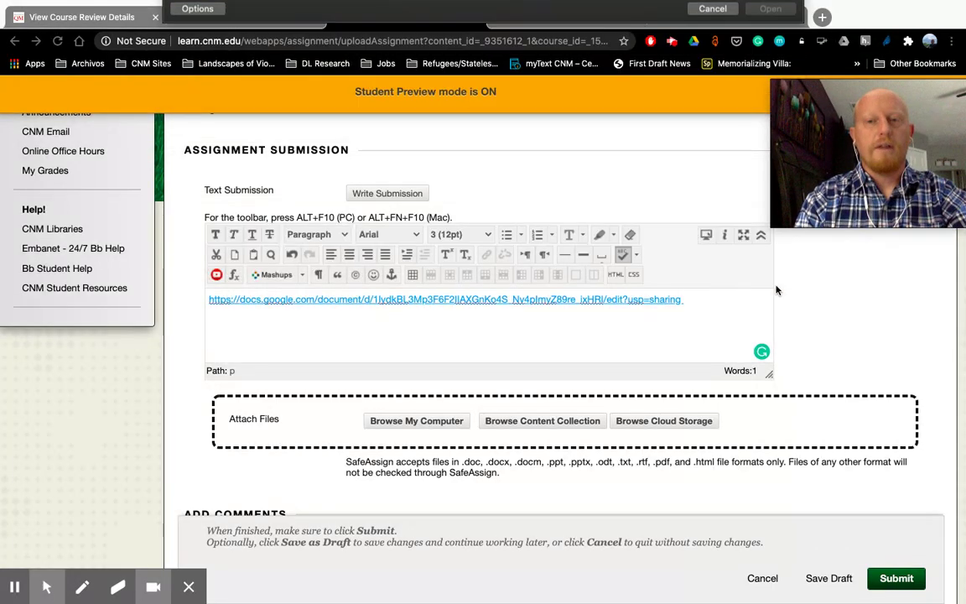